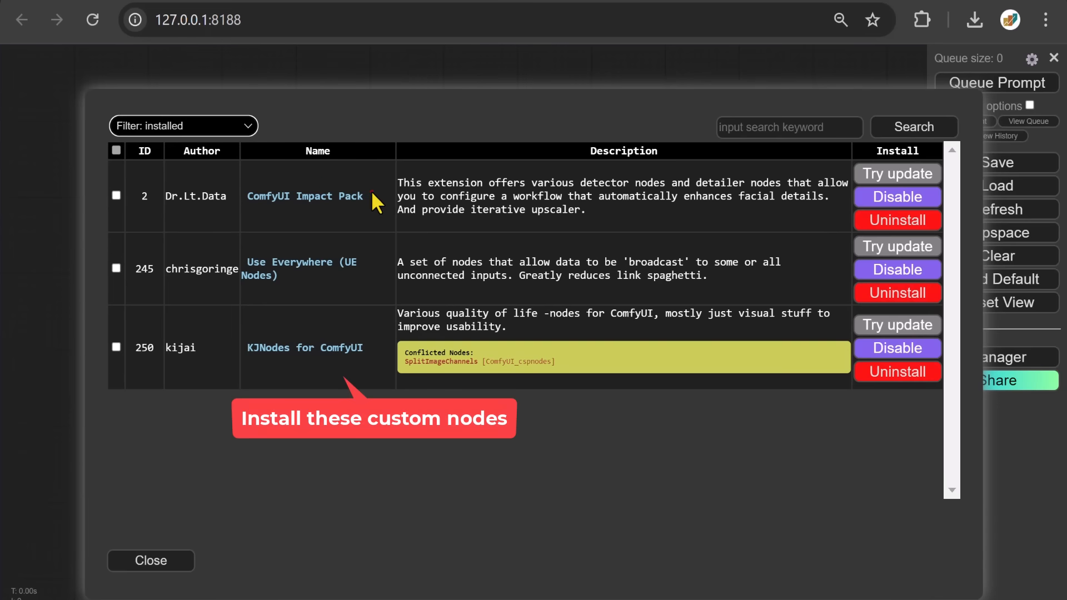
# Step: Review the installed ComfyUI Impact Pack, Use Everywhere and KJNodes custom nodes, and close the manager
pyautogui.moveTo(369, 196); pyautogui.dragTo(245, 197)
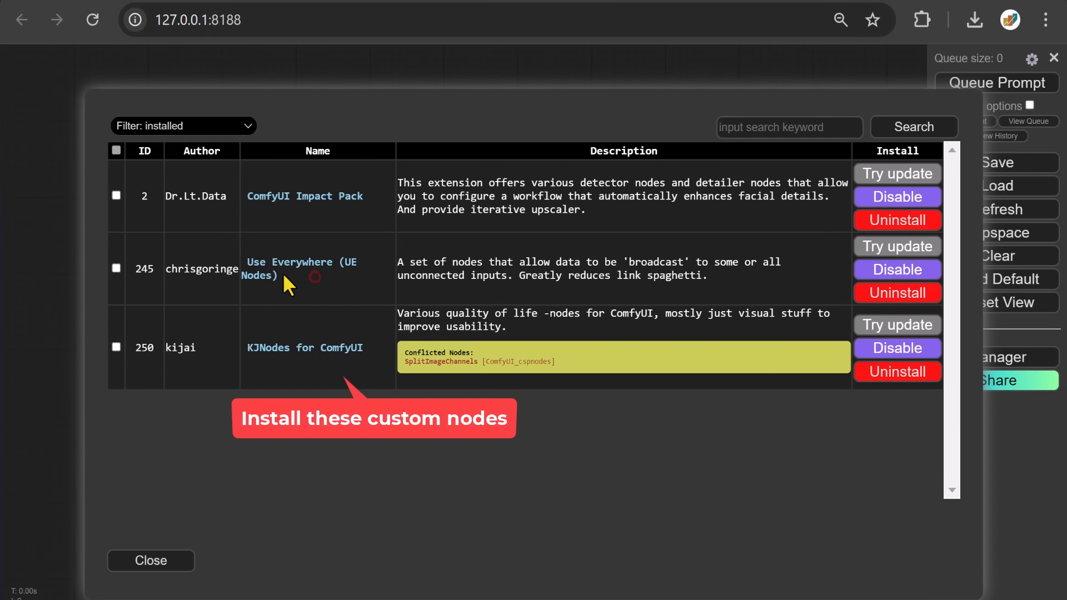
pyautogui.moveTo(285, 276); pyautogui.dragTo(240, 255)
pyautogui.moveTo(366, 346); pyautogui.dragTo(237, 345)
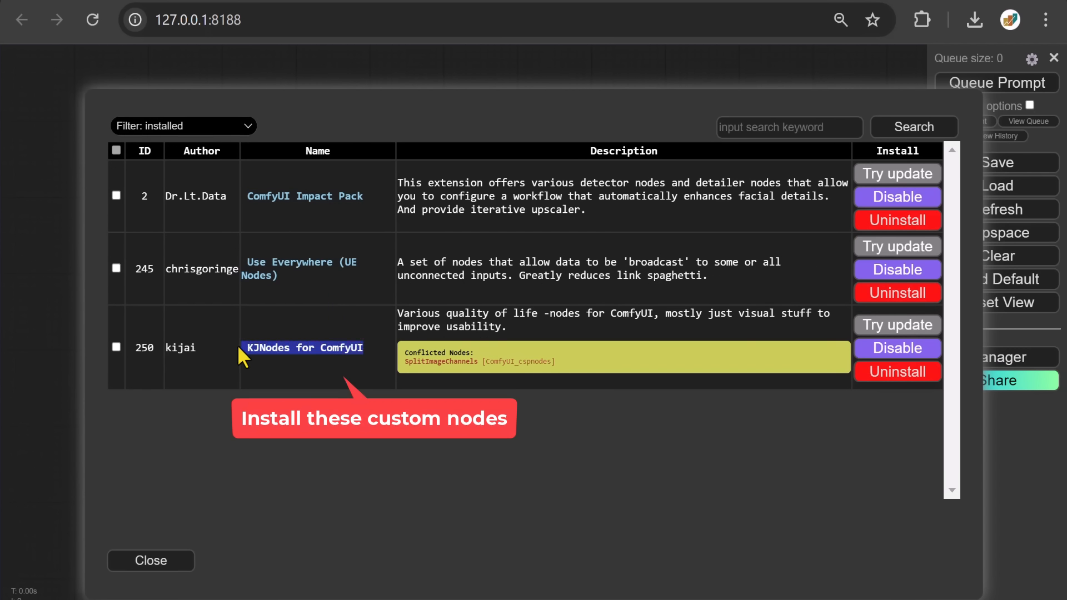
pyautogui.click(177, 549)
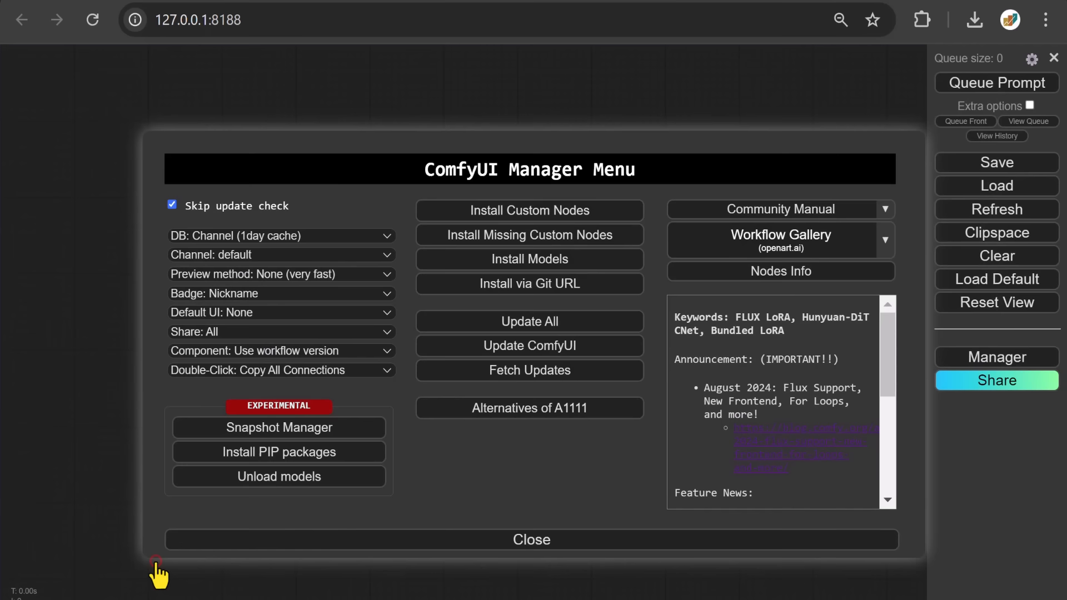
pyautogui.click(510, 541)
# Step: Add a SamplerCustomAdvanced node to the empty canvas
pyautogui.doubleClick(349, 245)
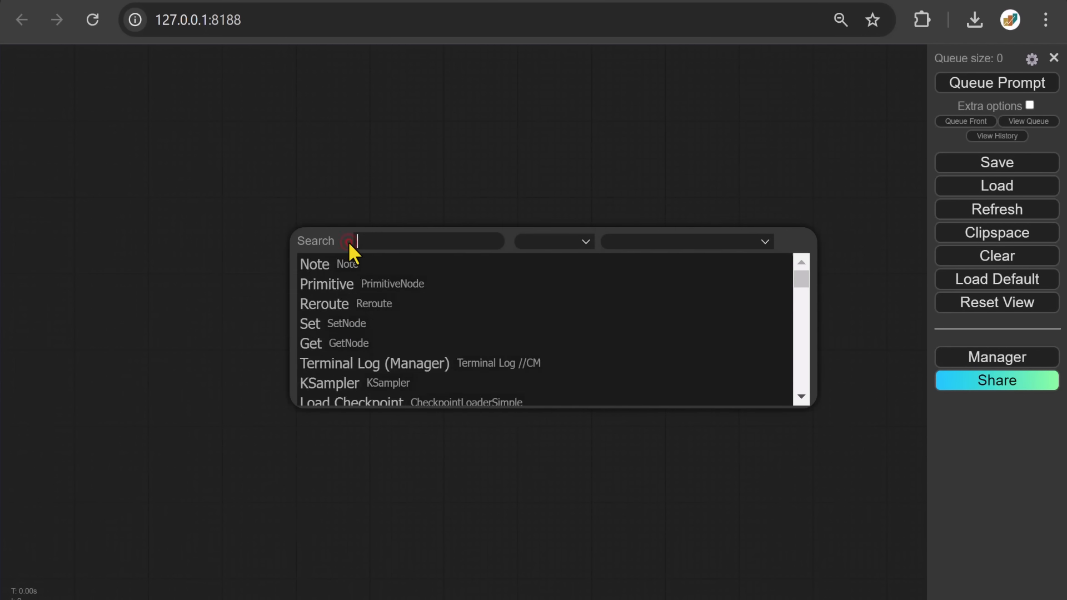
pyautogui.write('SamplerCustom')
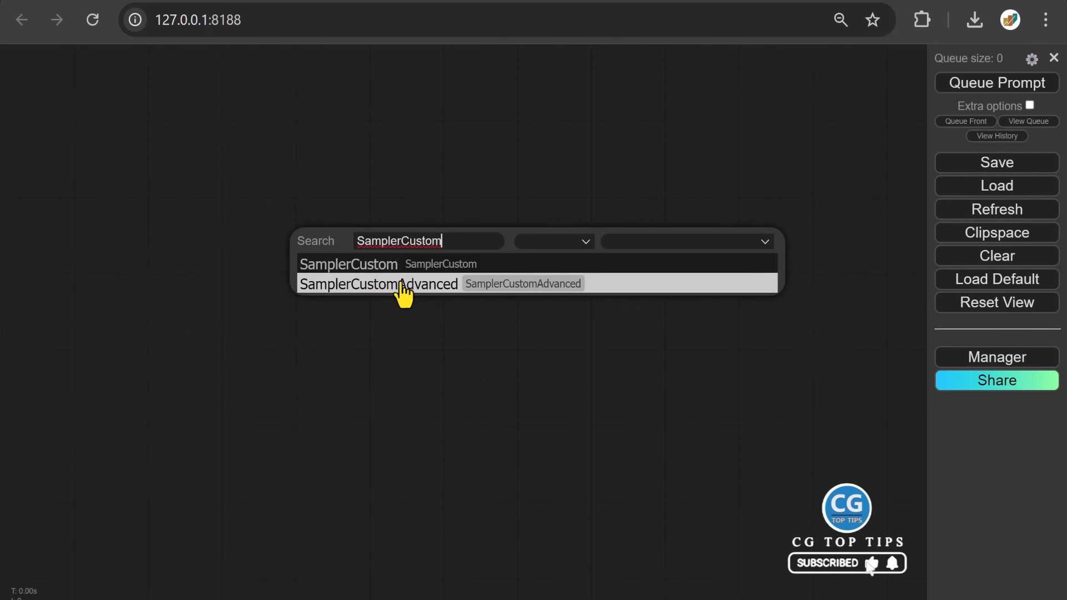
pyautogui.click(384, 290)
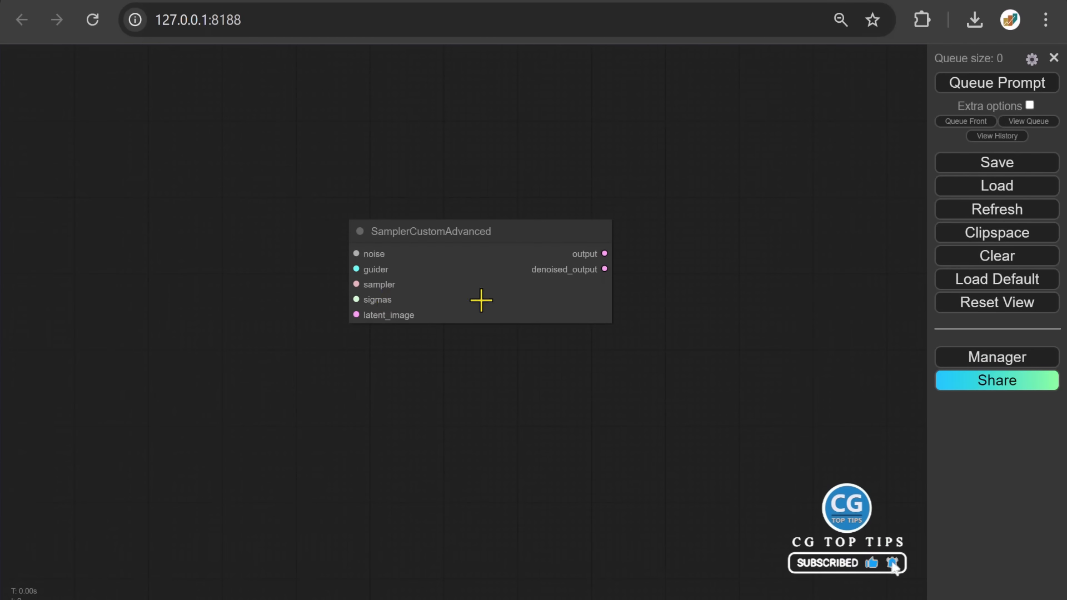
# Step: Add a VAE Decode node fed by the sampler's output, and a PreviewImage node fed by its IMAGE output
pyautogui.moveTo(604, 253); pyautogui.dragTo(606, 253)
pyautogui.moveTo(672, 245); pyautogui.dragTo(668, 252)
pyautogui.click(694, 324)
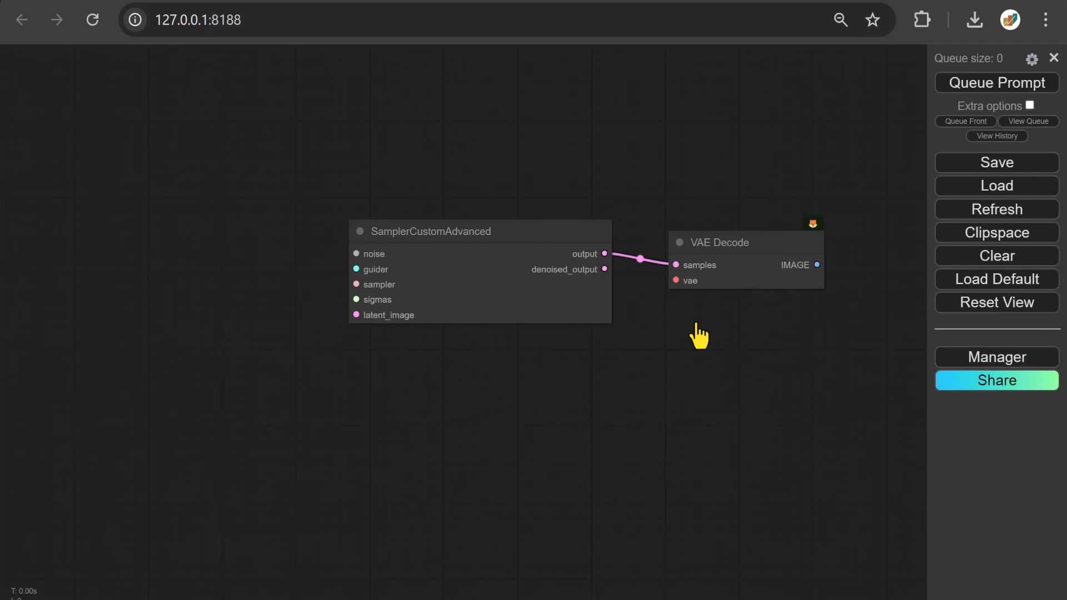
pyautogui.moveTo(817, 265); pyautogui.dragTo(872, 261)
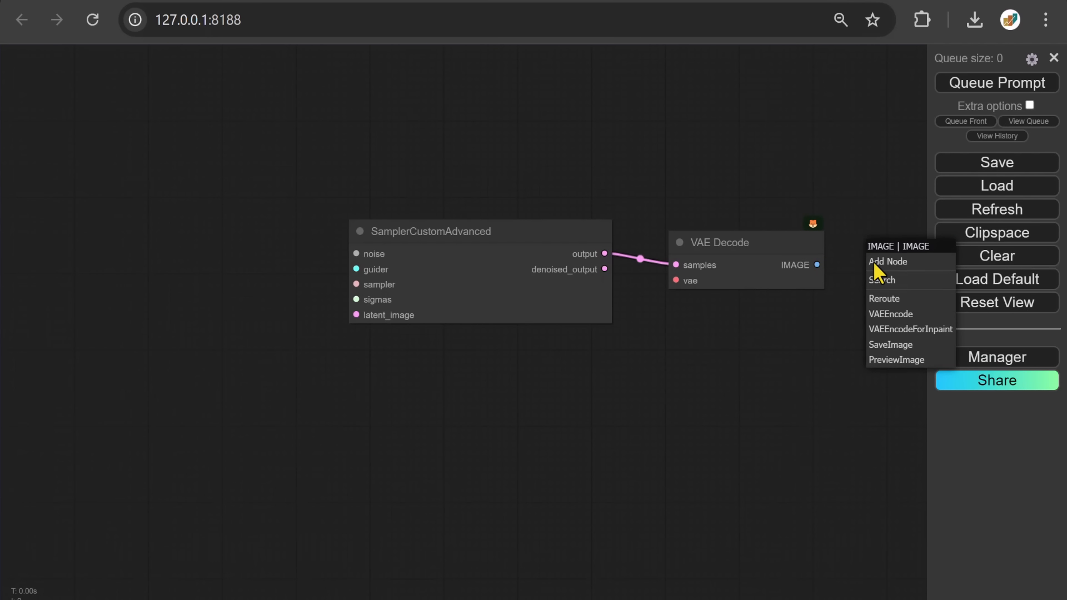
pyautogui.click(896, 360)
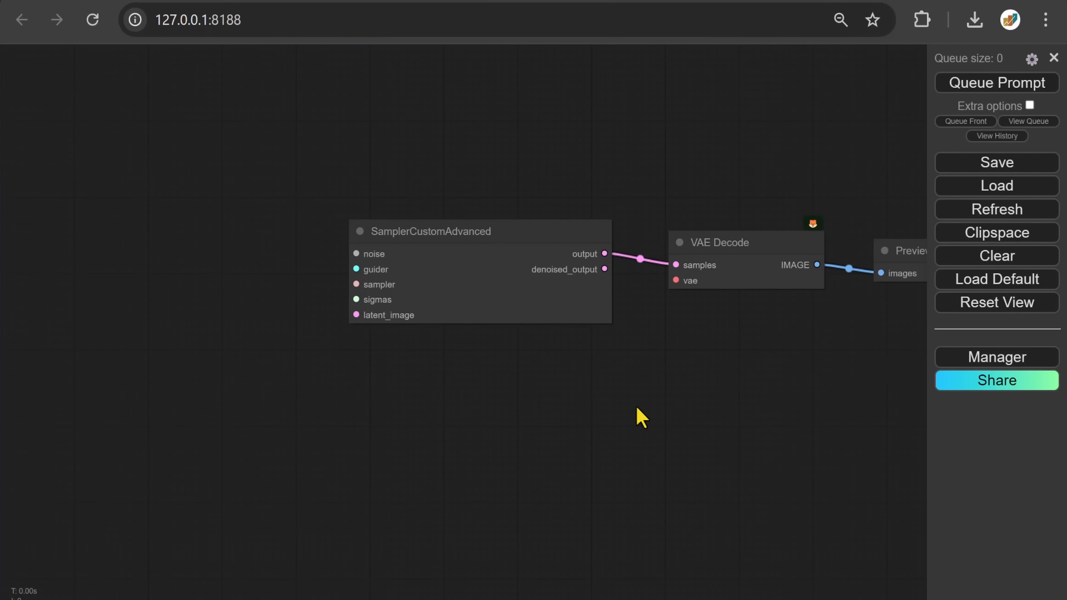
# Step: Add a RandomNoise node for the sampler's noise input and place it above and to the left of the sampler
pyautogui.moveTo(354, 389); pyautogui.dragTo(735, 390)
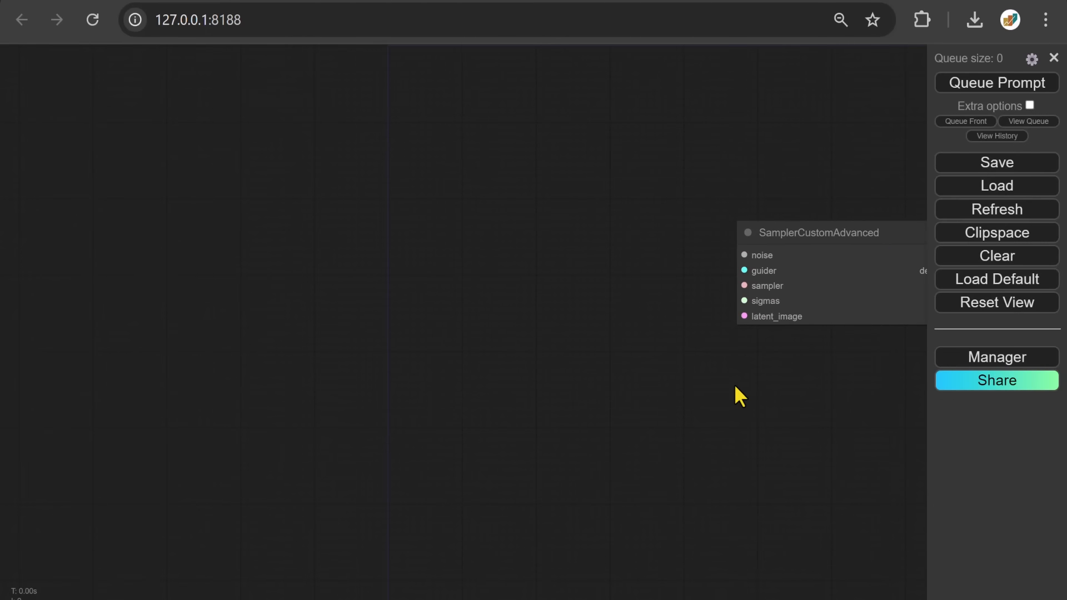
pyautogui.moveTo(744, 254); pyautogui.dragTo(558, 88)
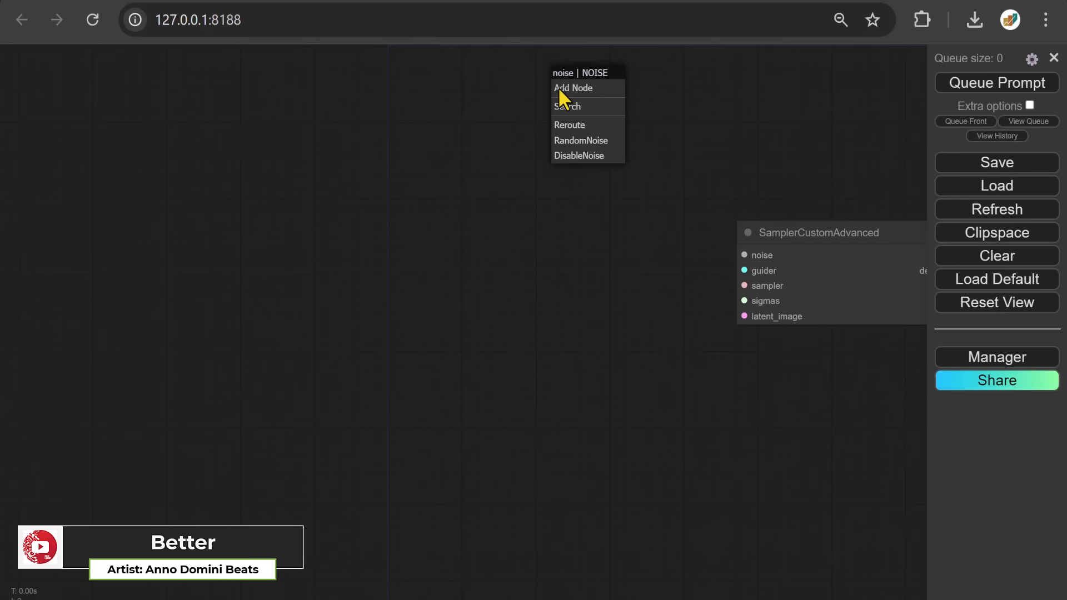
pyautogui.click(581, 140)
pyautogui.moveTo(694, 89); pyautogui.dragTo(509, 74)
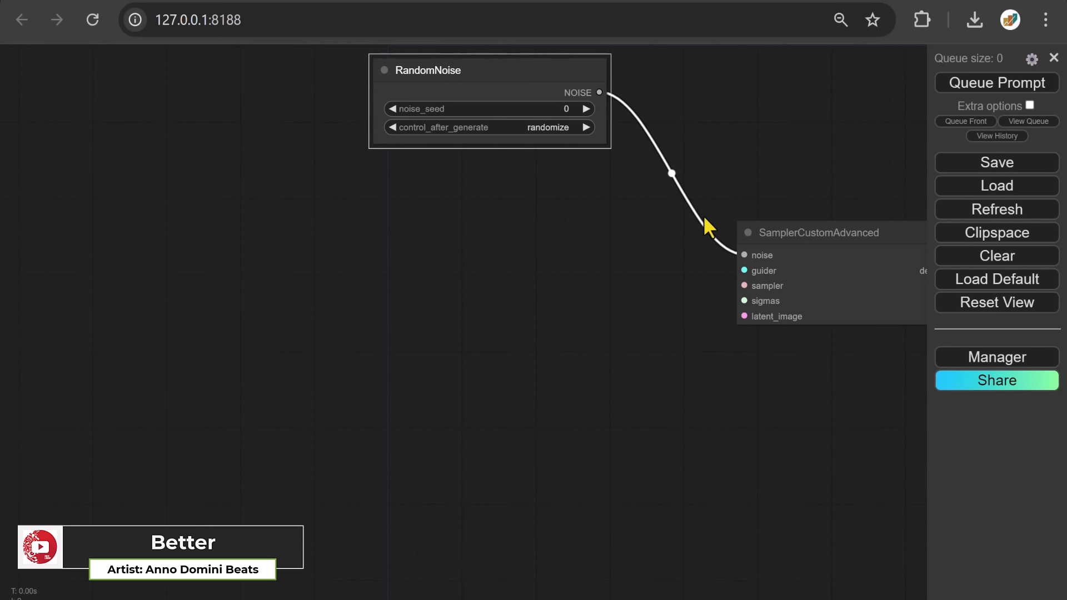
# Step: Add a BasicGuider node for the sampler's guider input and place it below RandomNoise
pyautogui.moveTo(745, 270); pyautogui.dragTo(568, 267)
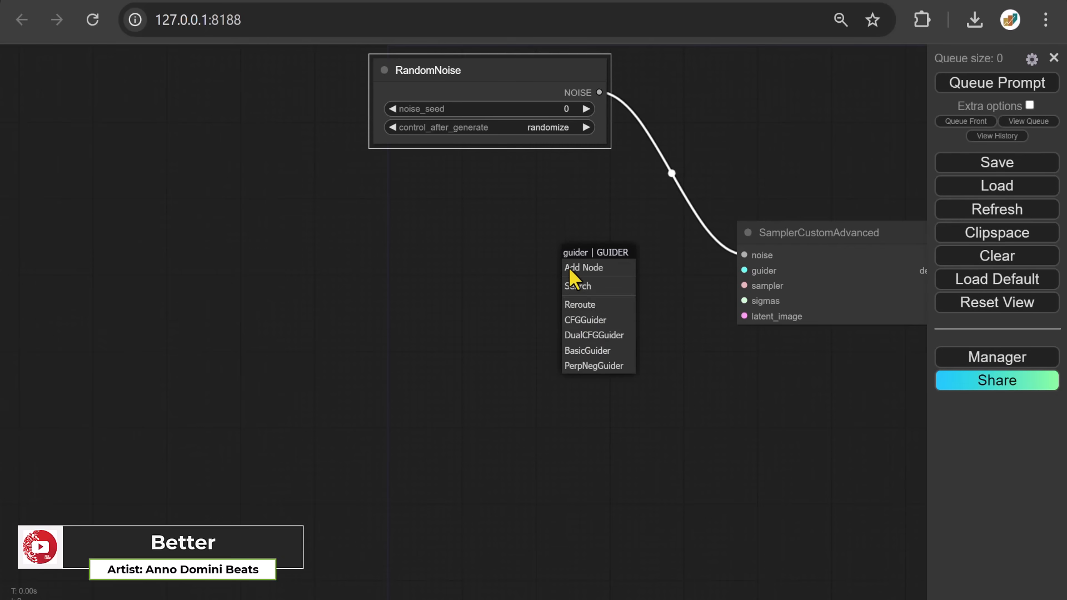
pyautogui.click(584, 351)
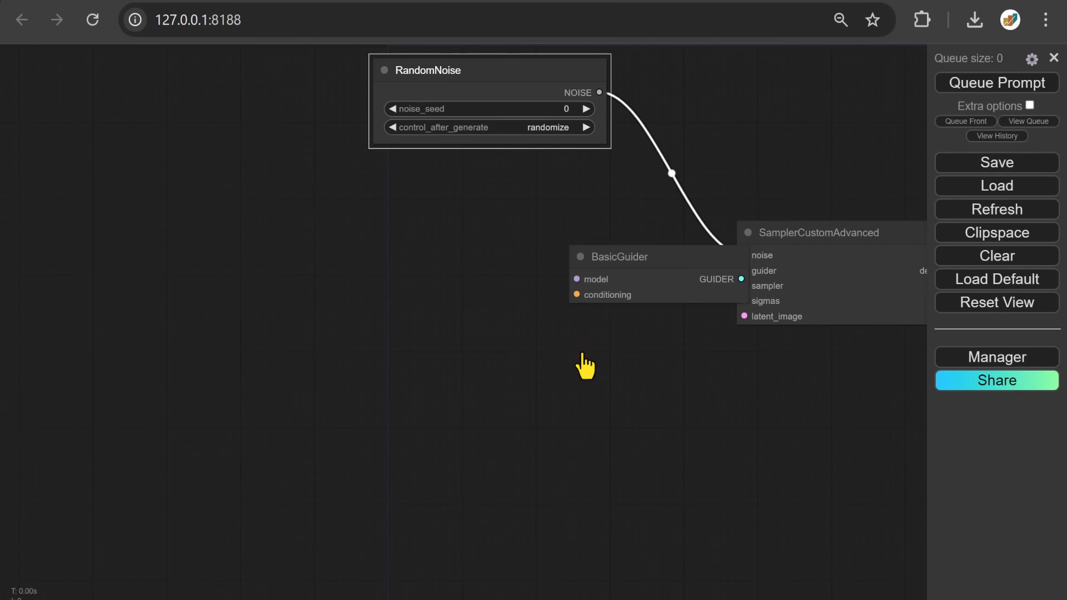
pyautogui.moveTo(689, 259); pyautogui.dragTo(525, 249)
# Step: Add a Differential Diffusion node for BasicGuider's model input and place it to the left of BasicGuider
pyautogui.moveTo(412, 271); pyautogui.dragTo(276, 268)
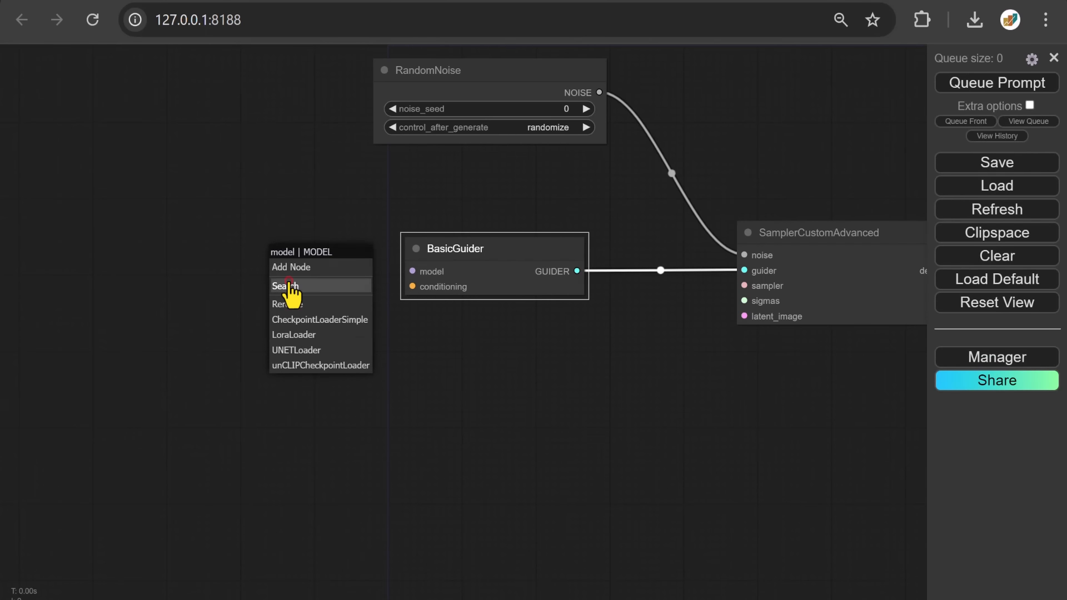
pyautogui.click(284, 282)
pyautogui.write('Dif')
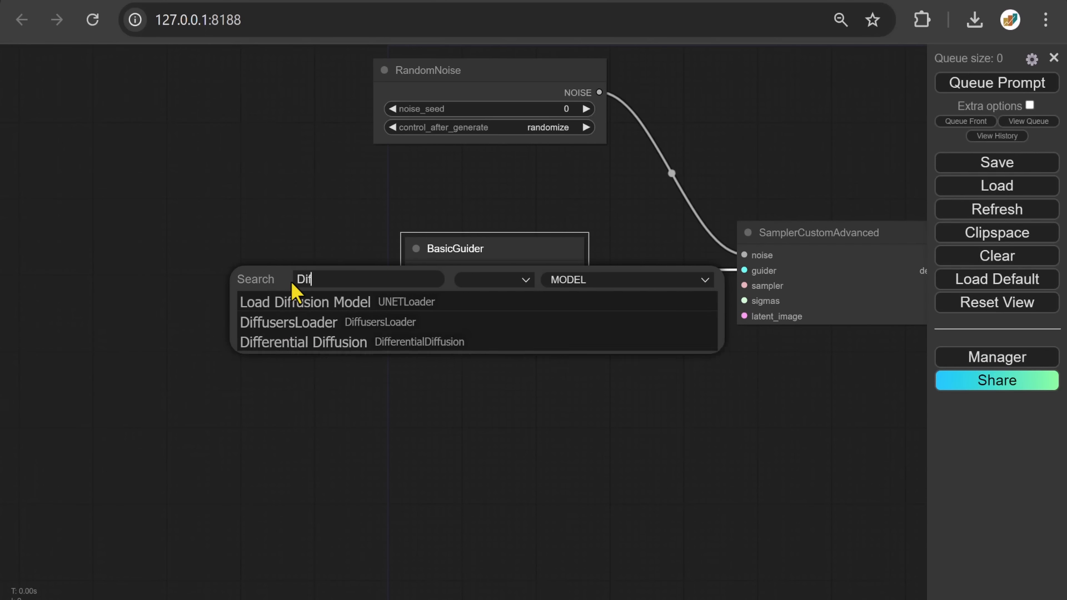
pyautogui.write('ferential')
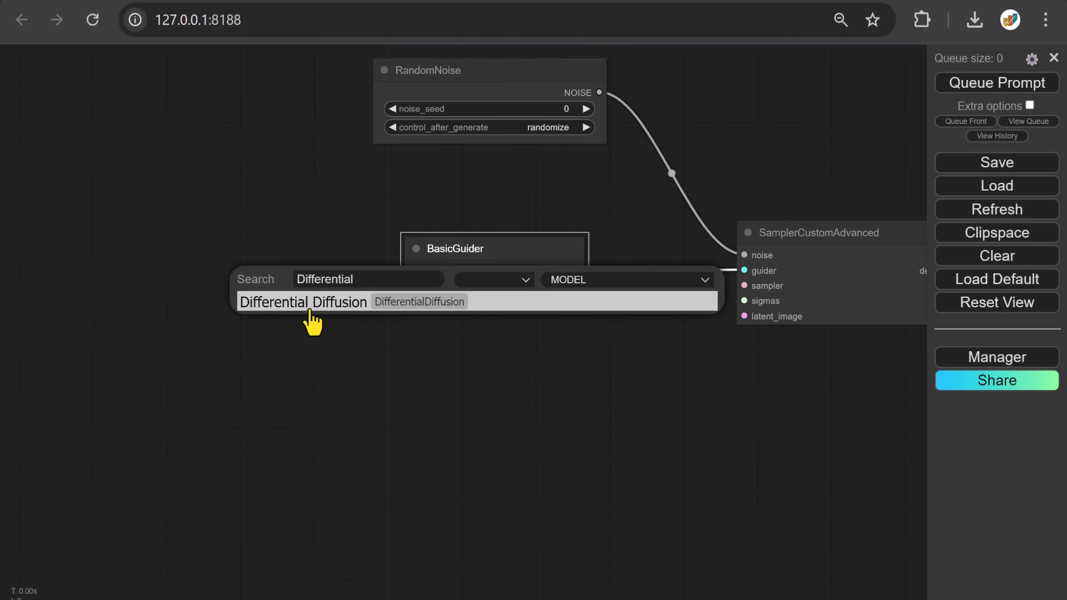
pyautogui.click(299, 309)
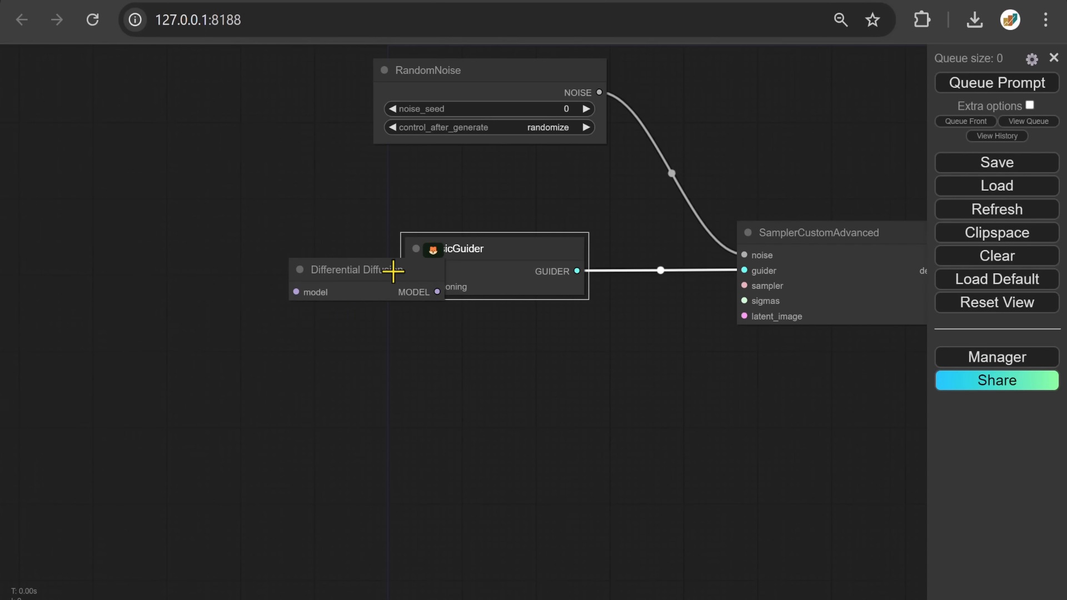
pyautogui.moveTo(393, 270); pyautogui.dragTo(284, 249)
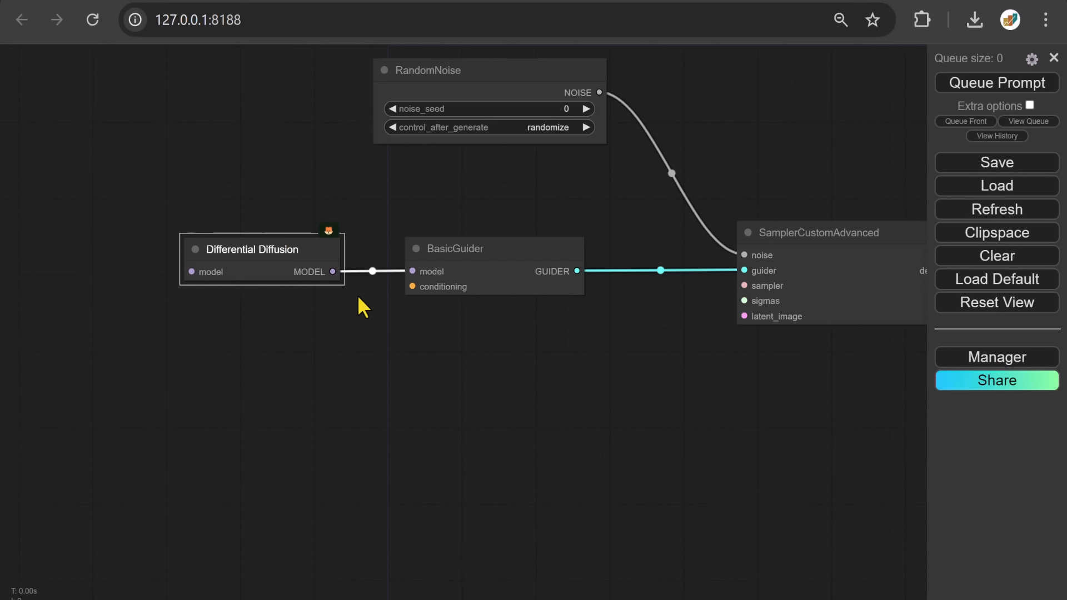
# Step: Add a KSamplerSelect node for the sampler input of SamplerCustomAdvanced and place it below BasicGuider
pyautogui.moveTo(743, 285); pyautogui.dragTo(528, 364)
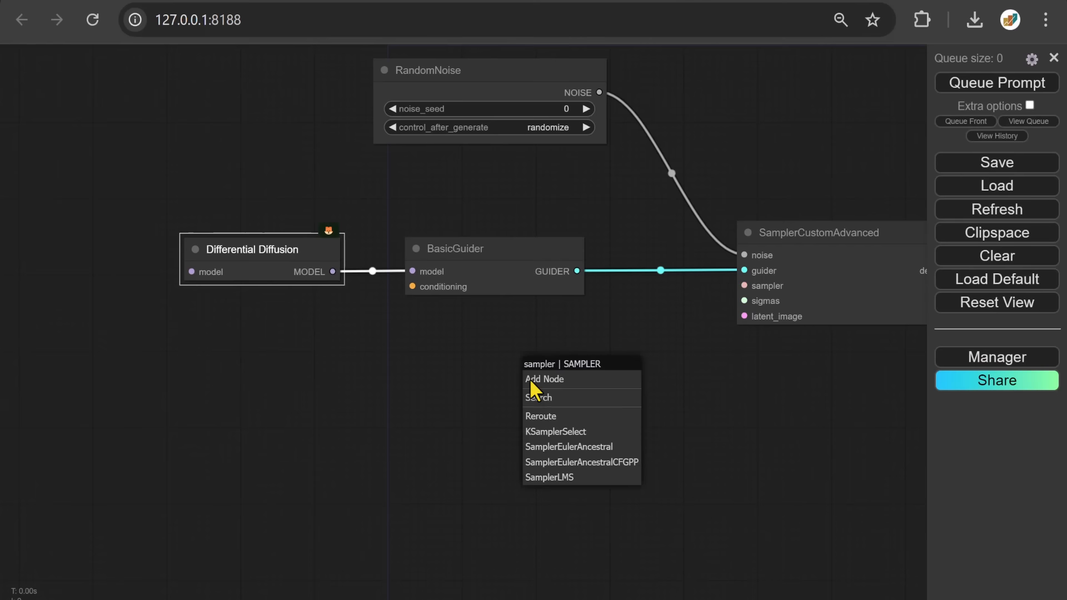
pyautogui.click(551, 432)
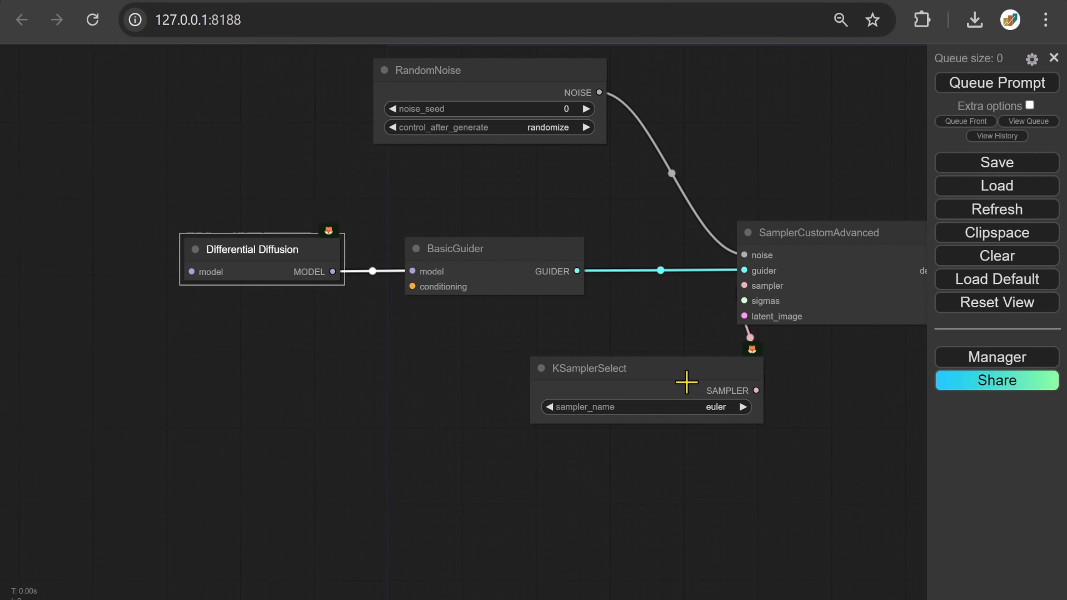
pyautogui.moveTo(686, 382); pyautogui.dragTo(538, 362)
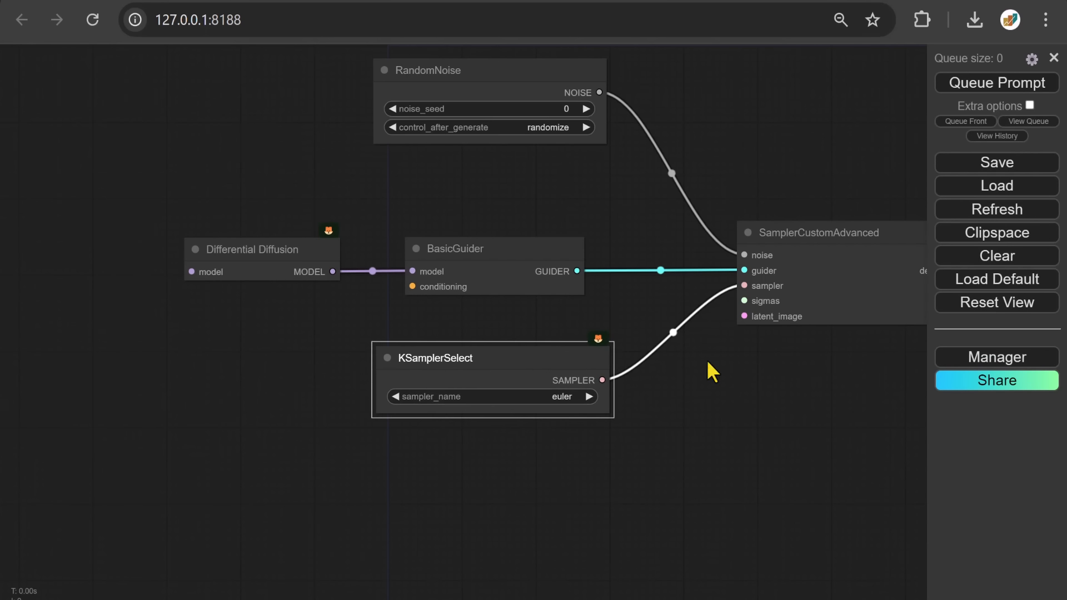
# Step: Add a BasicScheduler node for the sigmas input below KSamplerSelect and set its scheduler to simple
pyautogui.moveTo(740, 301); pyautogui.dragTo(570, 490)
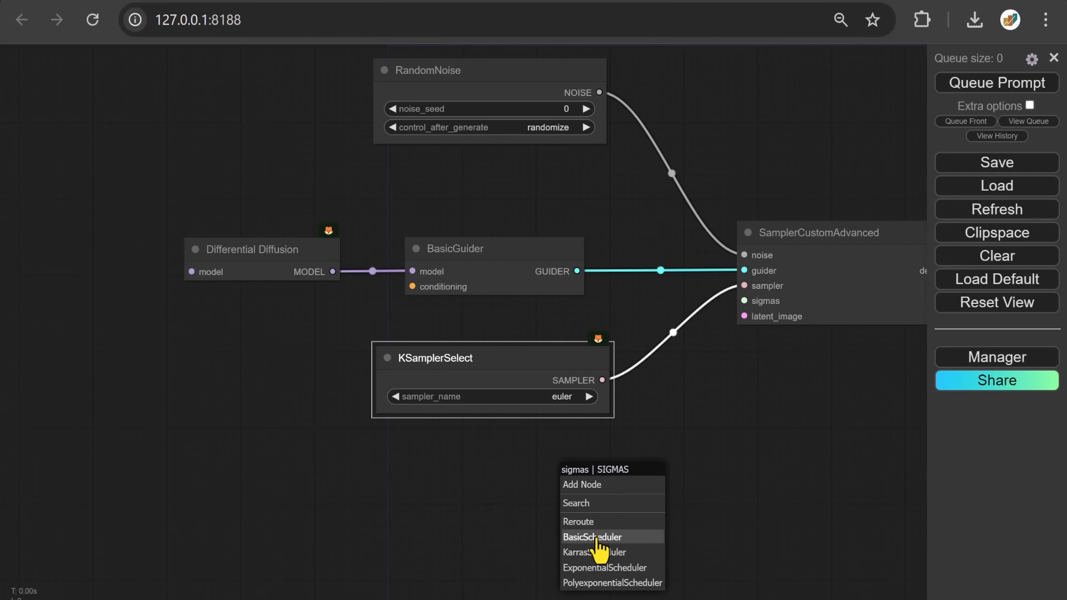
pyautogui.click(593, 537)
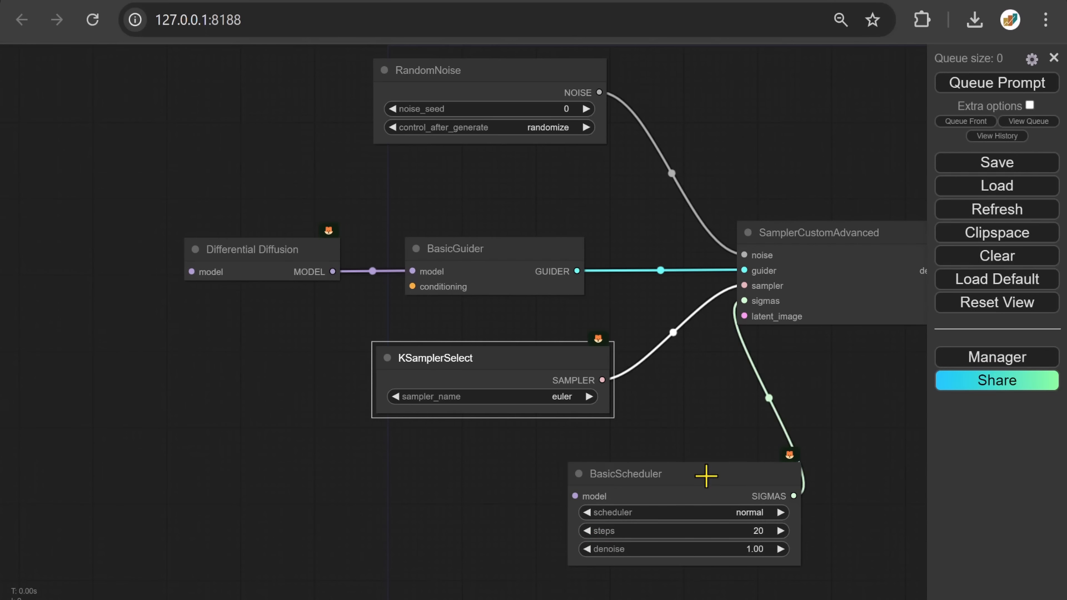
pyautogui.moveTo(705, 474); pyautogui.dragTo(522, 469)
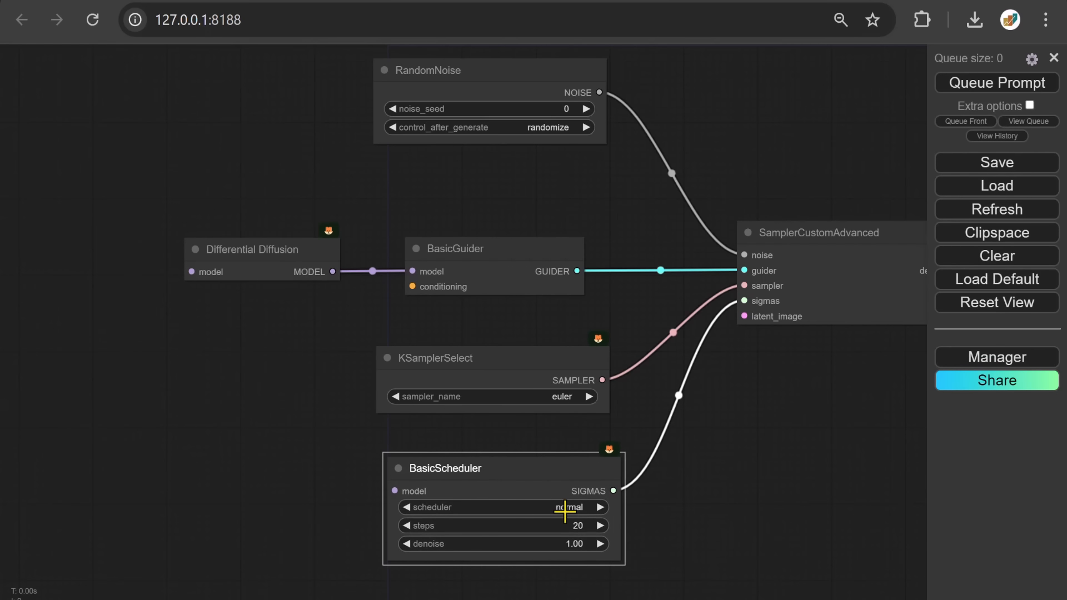
pyautogui.click(564, 509)
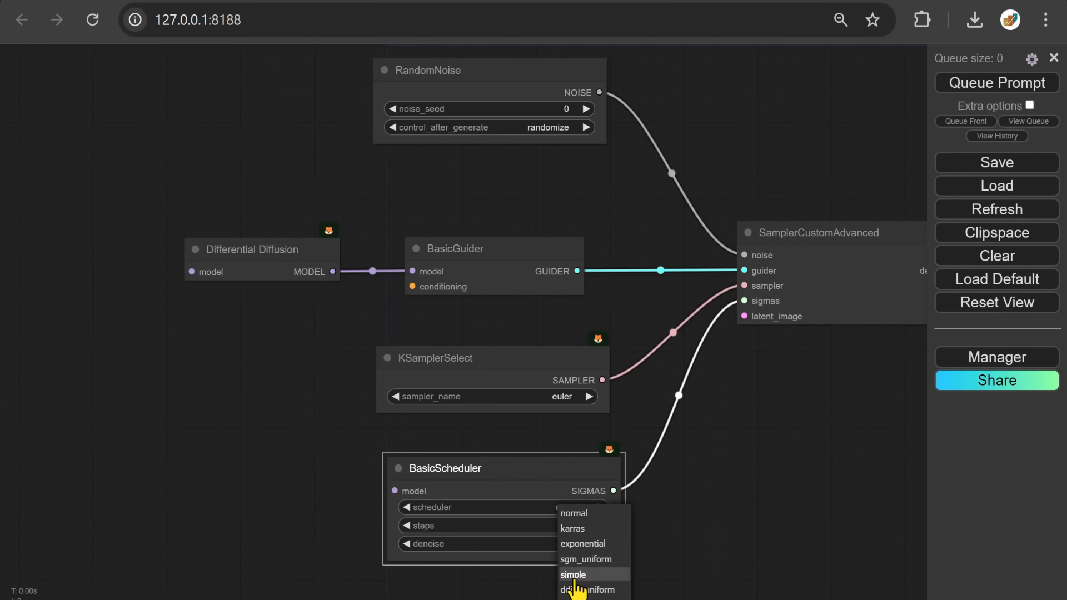
pyautogui.click(573, 574)
# Step: Add an InpaintModelConditioning node below BasicScheduler
pyautogui.moveTo(575, 579); pyautogui.dragTo(559, 323)
pyautogui.doubleClick(382, 380)
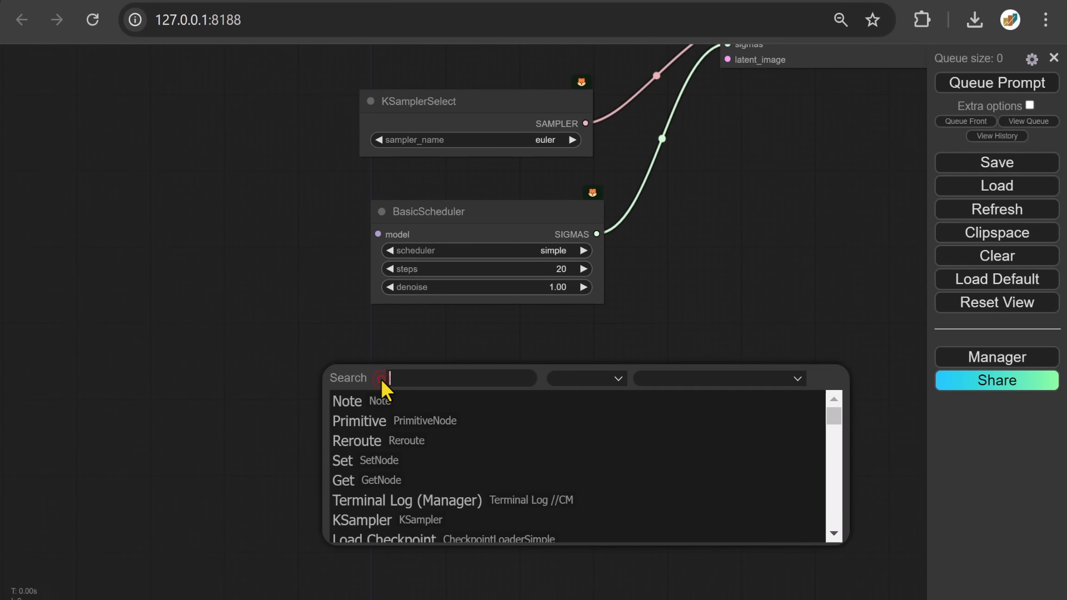
pyautogui.write('Inp')
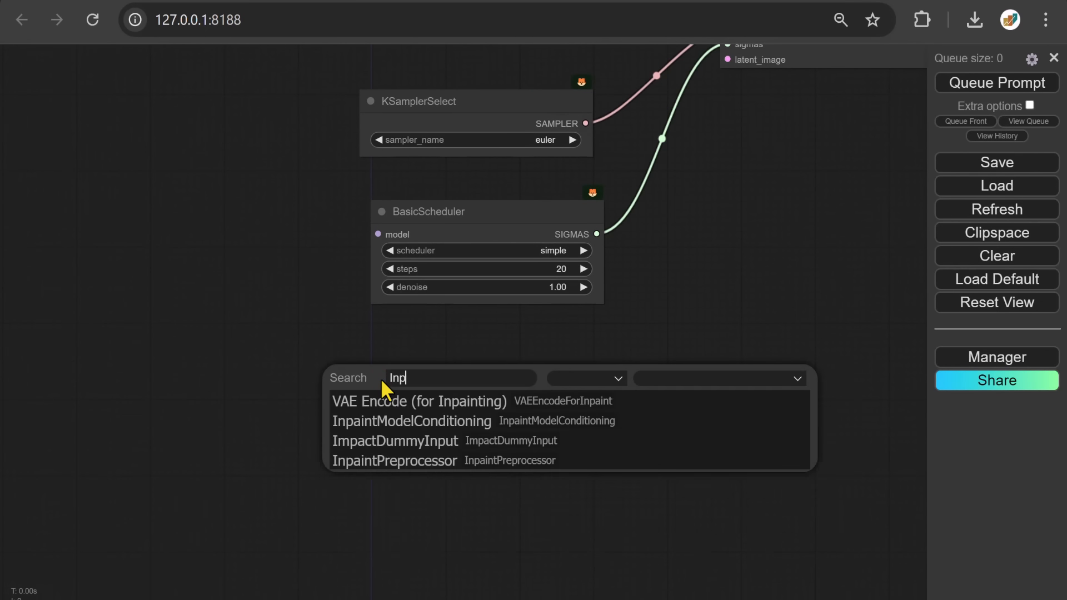
pyautogui.write('aintModel')
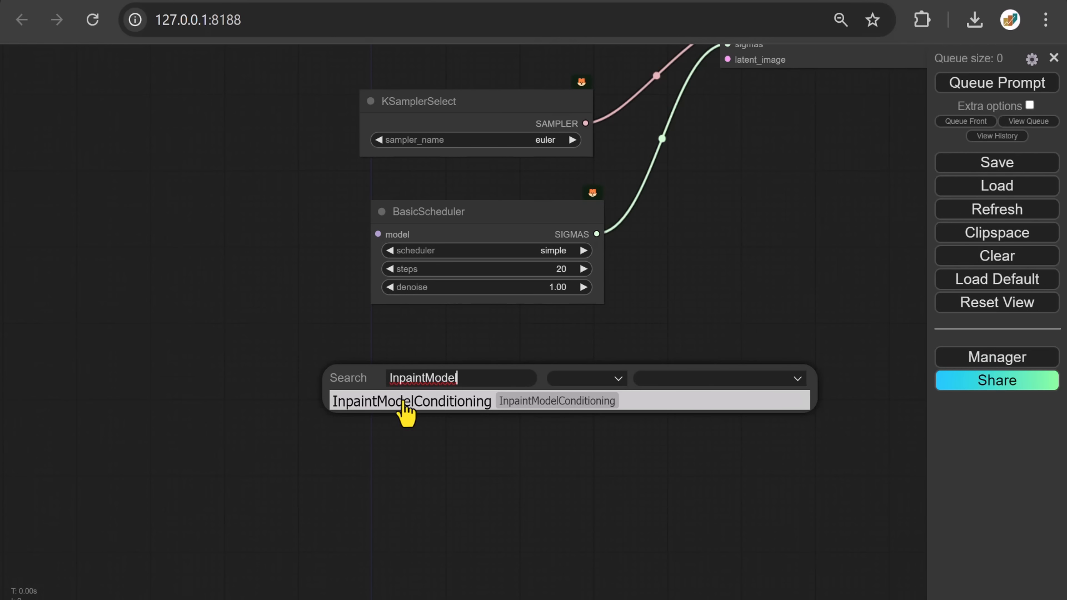
pyautogui.click(383, 402)
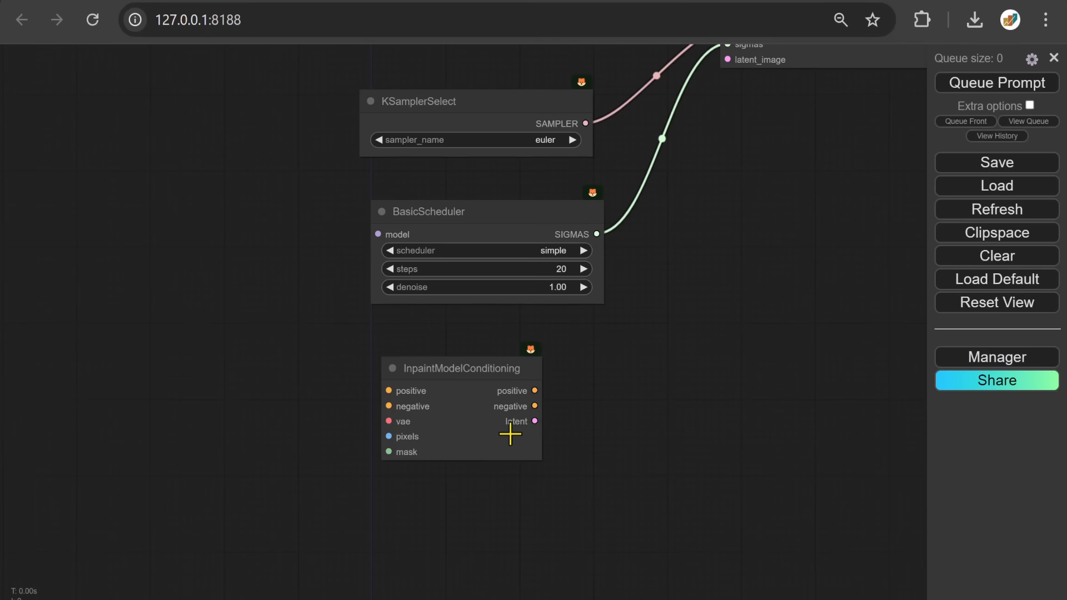
# Step: Connect InpaintModelConditioning's latent output to the sampler's latent_image and its positive output to BasicGuider's conditioning
pyautogui.moveTo(536, 421); pyautogui.dragTo(725, 58)
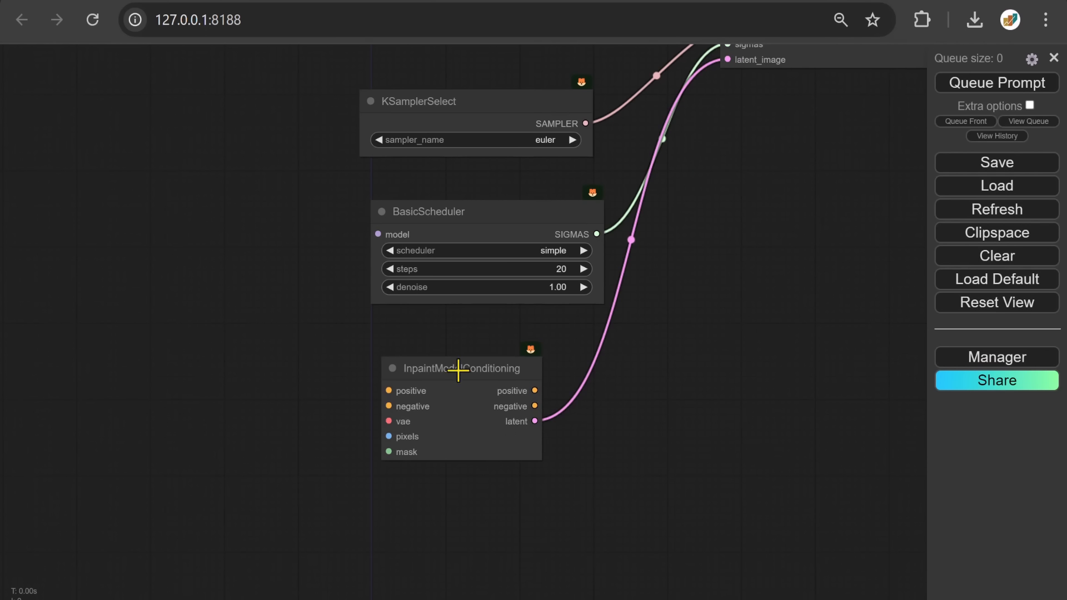
pyautogui.moveTo(455, 368); pyautogui.dragTo(514, 367)
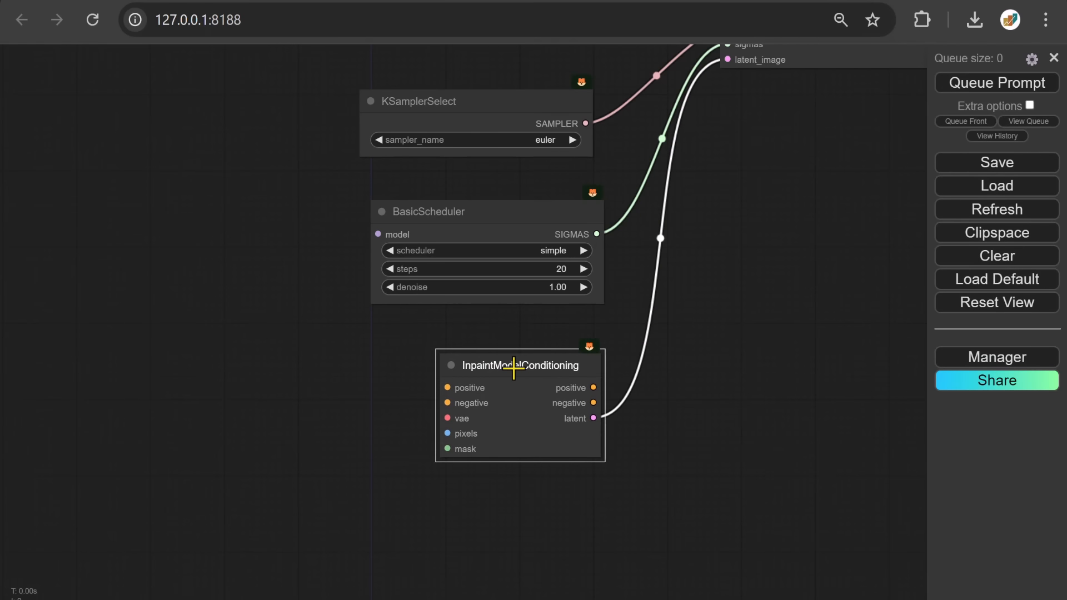
pyautogui.moveTo(624, 297); pyautogui.dragTo(702, 381)
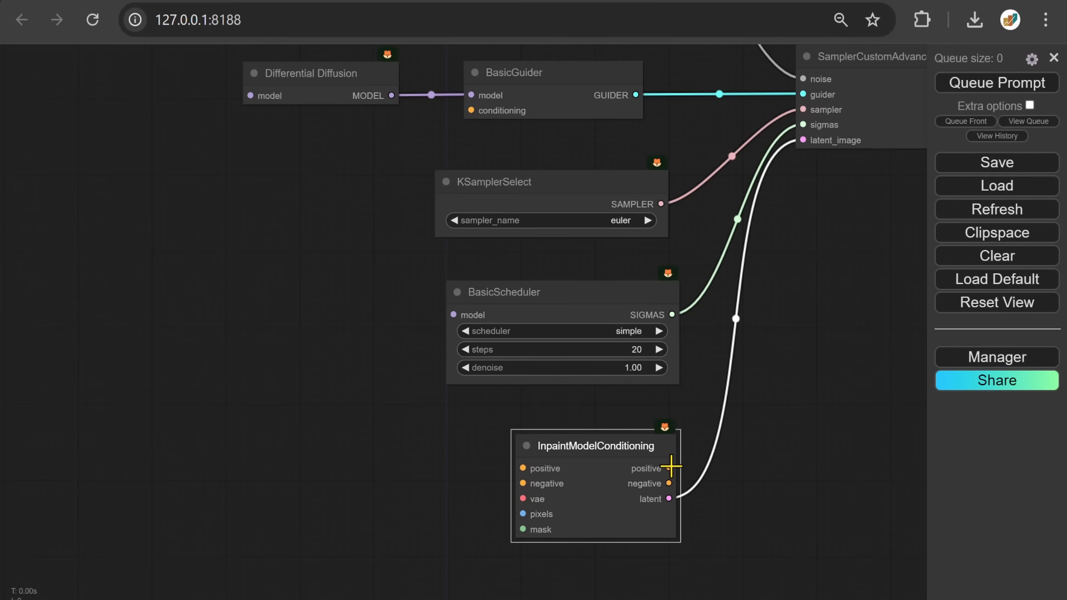
pyautogui.moveTo(668, 468); pyautogui.dragTo(466, 111)
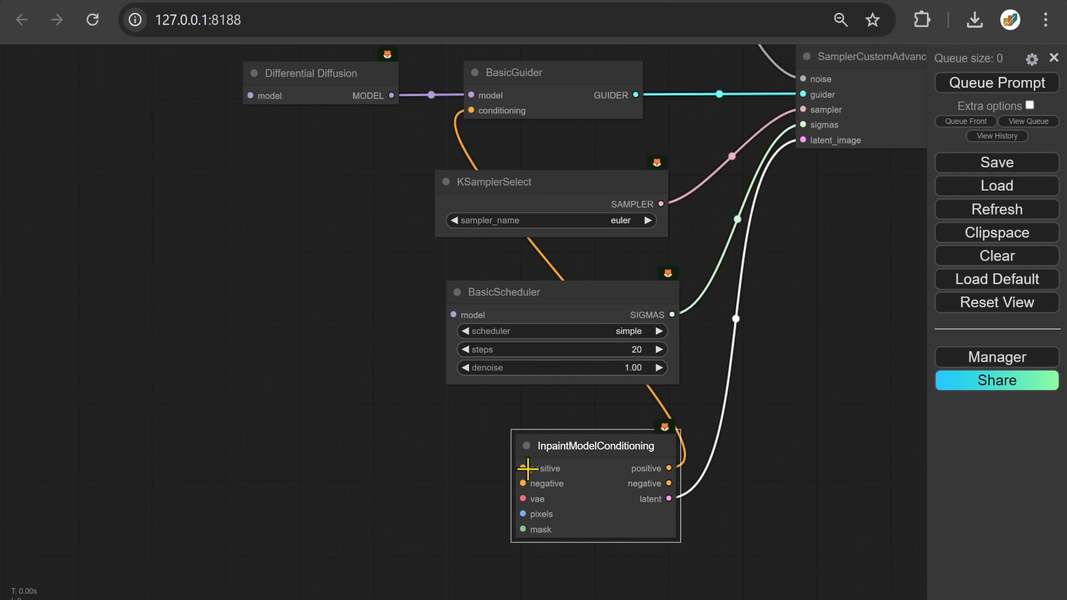
# Step: Add a FluxGuidance node for InpaintModelConditioning's positive input and place it to the left of that node
pyautogui.moveTo(522, 468); pyautogui.dragTo(321, 372)
pyautogui.click(335, 389)
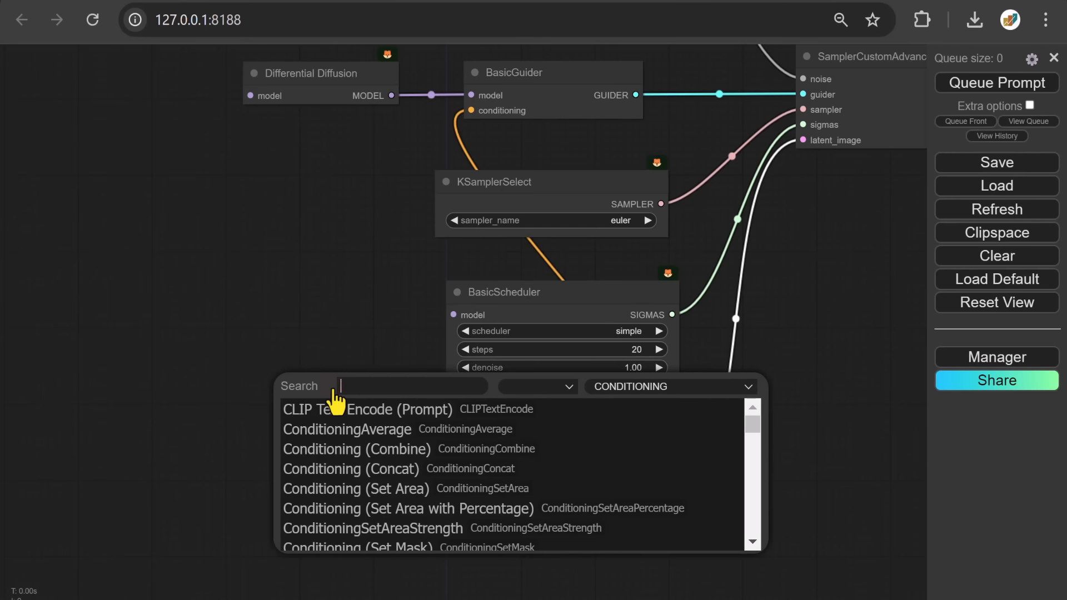
pyautogui.write('Flux')
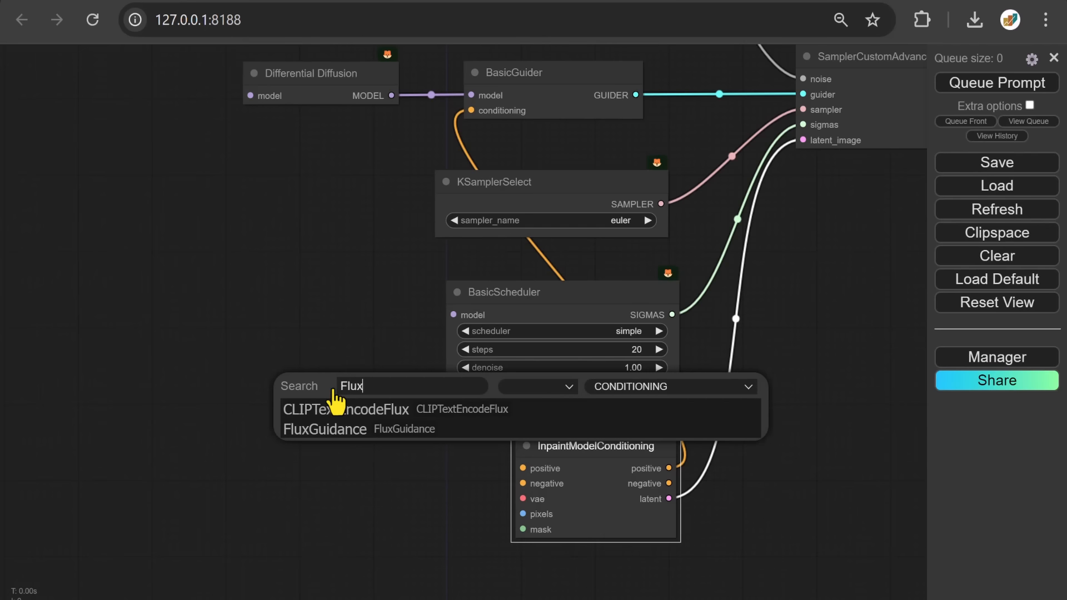
pyautogui.click(340, 434)
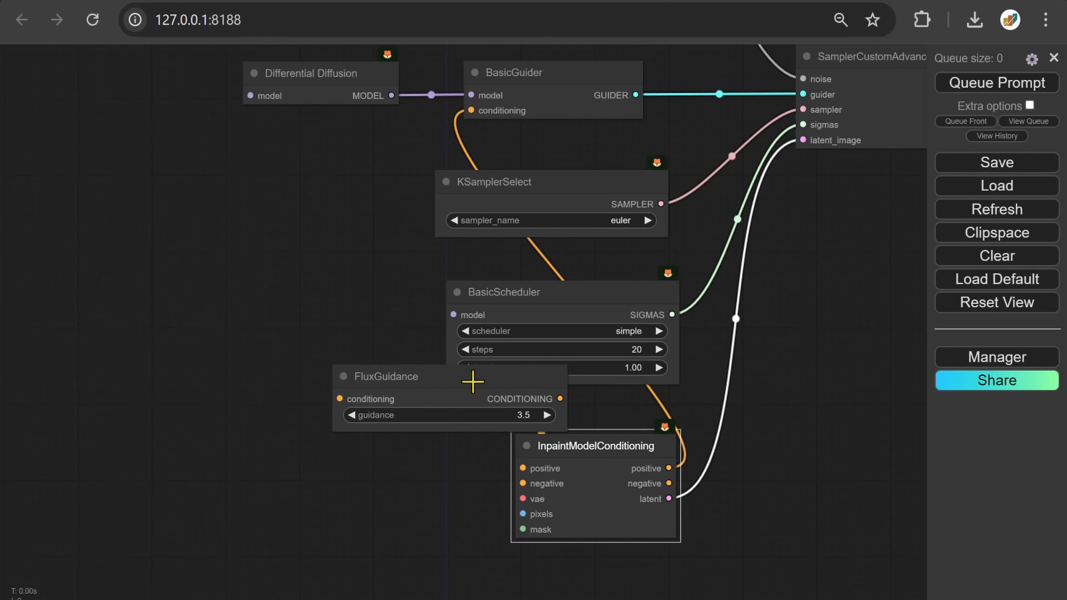
pyautogui.moveTo(474, 381); pyautogui.dragTo(326, 382)
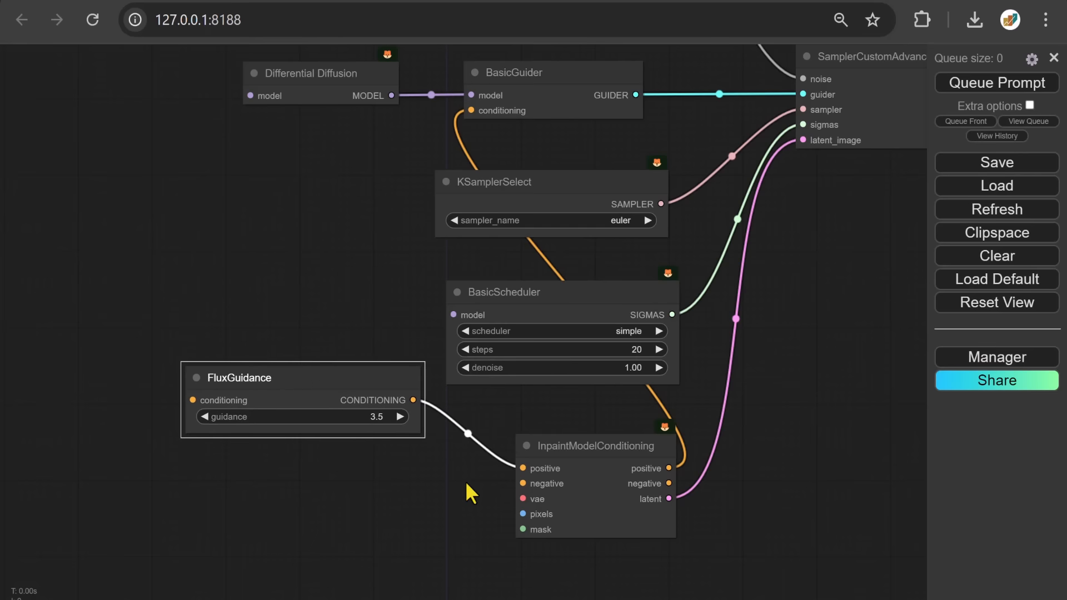
# Step: Add a CLIP Text Encode node for InpaintModelConditioning's negative input, collapsed and placed below FluxGuidance
pyautogui.moveTo(518, 481); pyautogui.dragTo(375, 482)
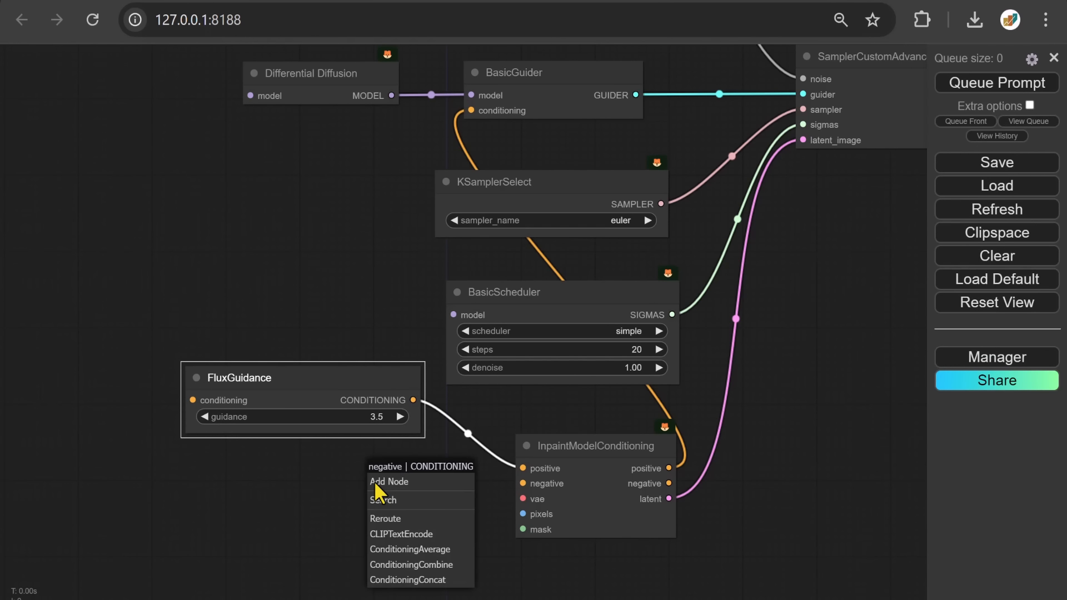
pyautogui.click(403, 535)
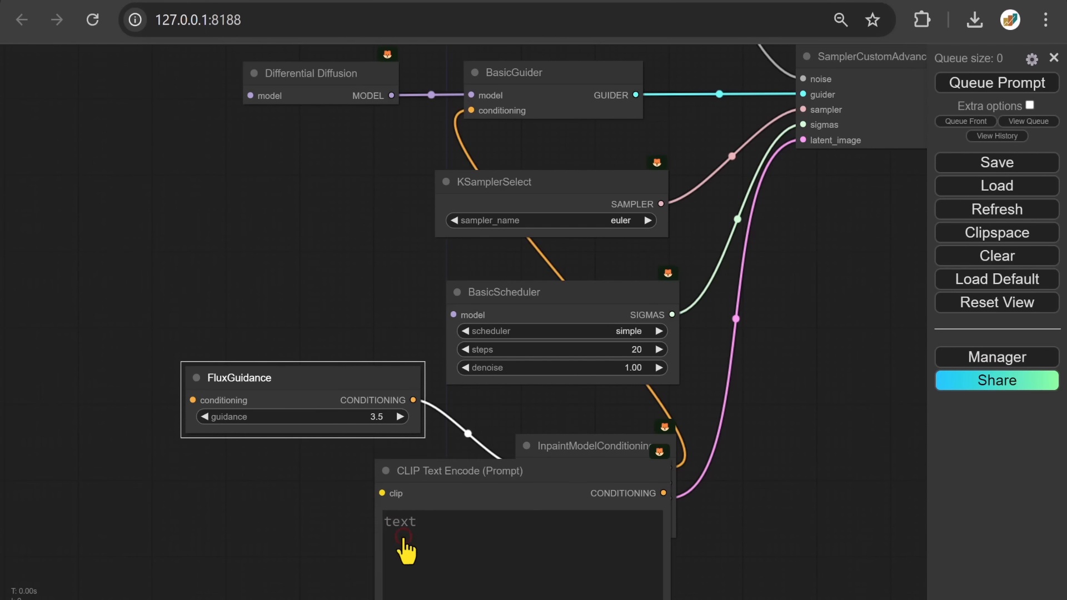
pyautogui.rightClick(474, 472)
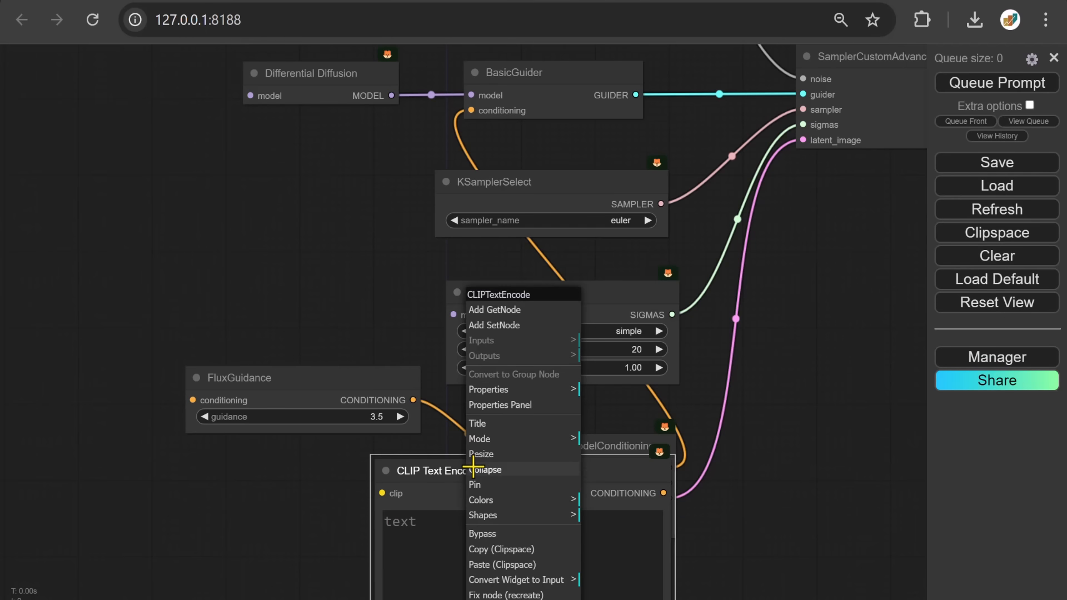
pyautogui.click(500, 470)
pyautogui.moveTo(493, 469); pyautogui.dragTo(310, 475)
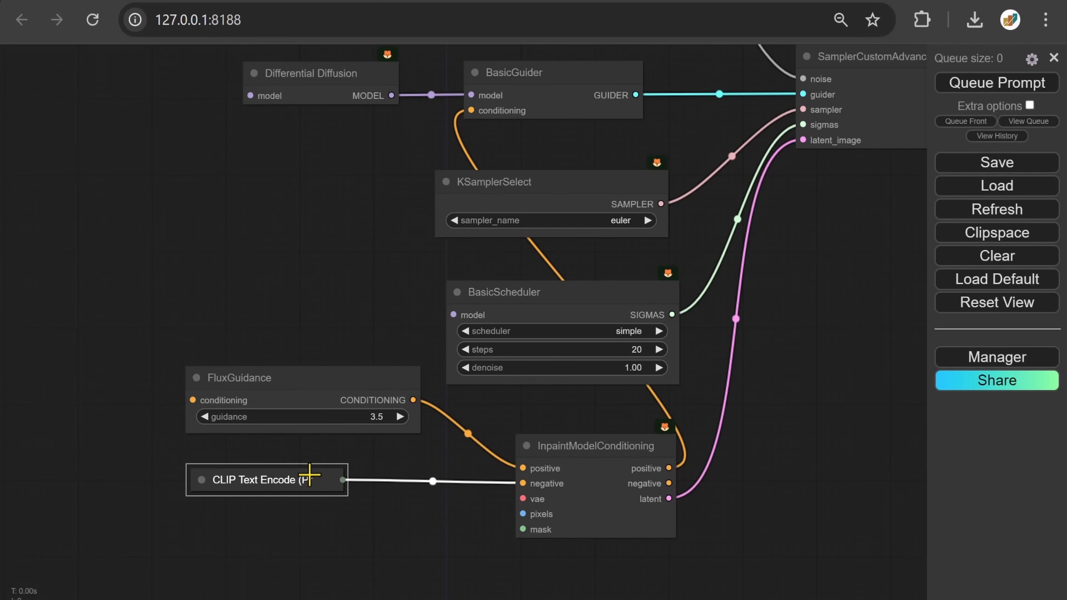
# Step: Add a Gaussian Blur Mask node for InpaintModelConditioning's mask input and place it below and left of the collapsed CLIP Text Encode
pyautogui.moveTo(271, 555); pyautogui.dragTo(611, 376)
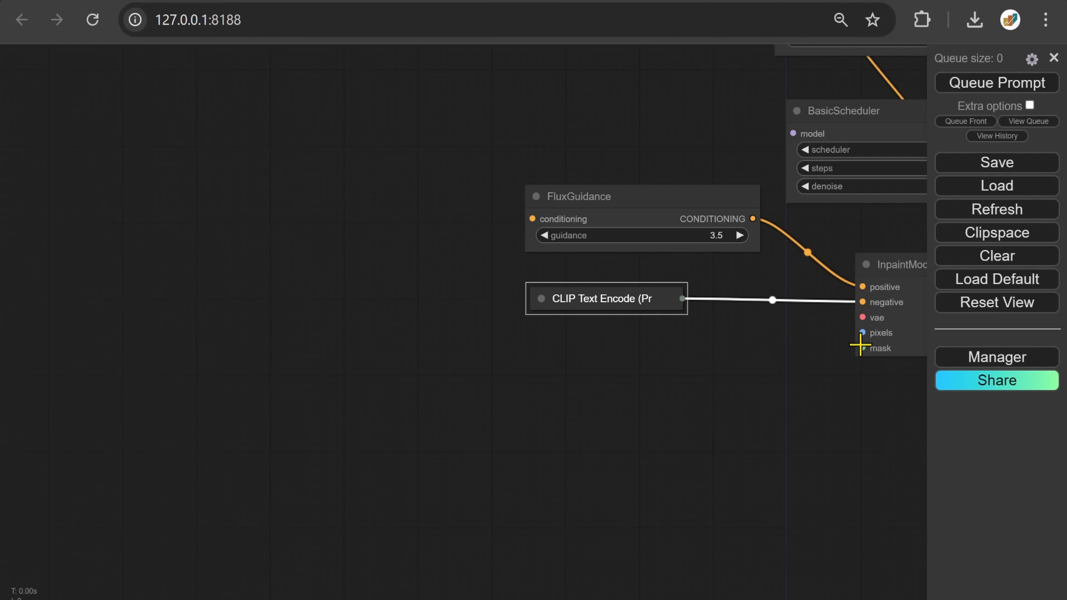
pyautogui.moveTo(861, 348); pyautogui.dragTo(412, 353)
pyautogui.click(425, 370)
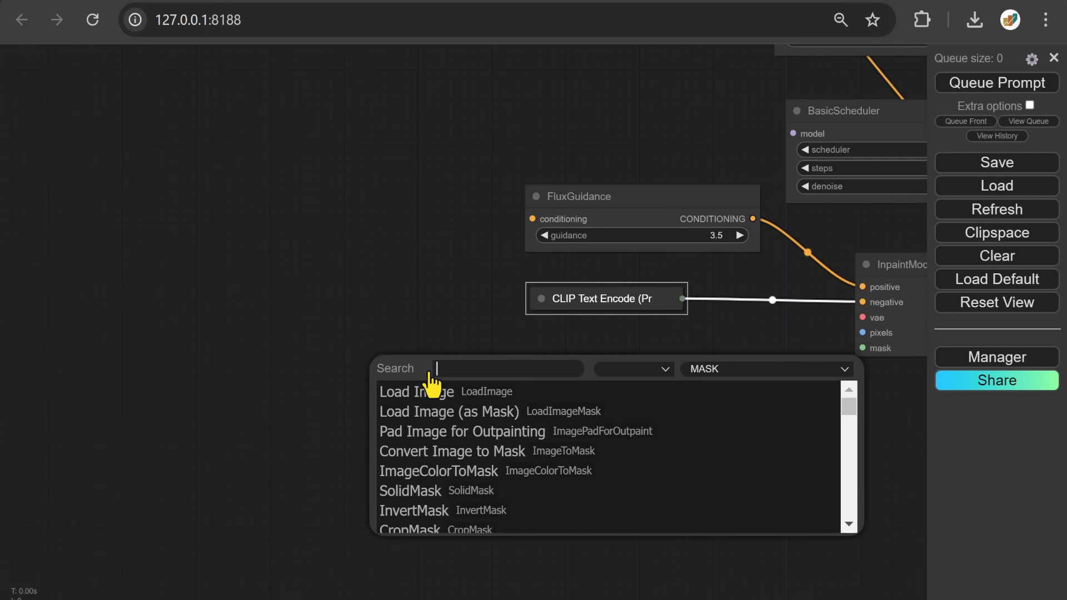
pyautogui.write('Gaussia')
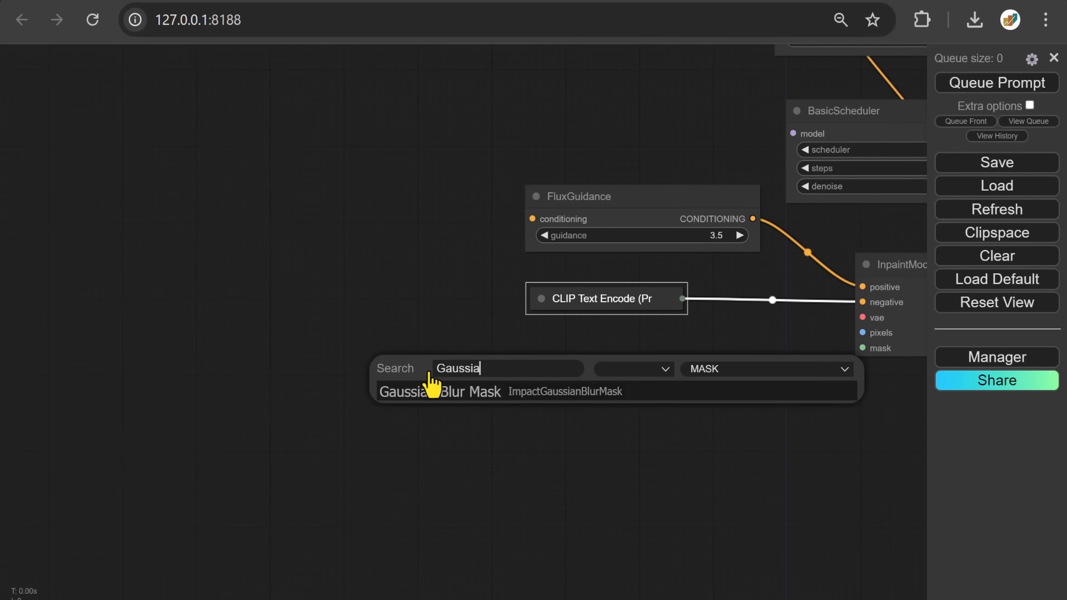
pyautogui.write('n')
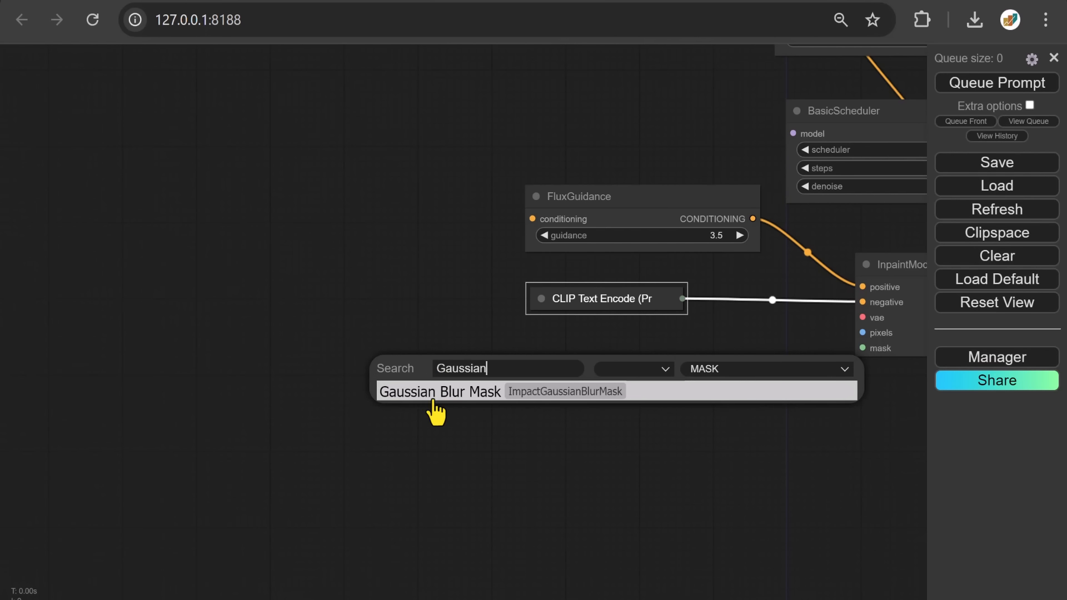
pyautogui.click(432, 394)
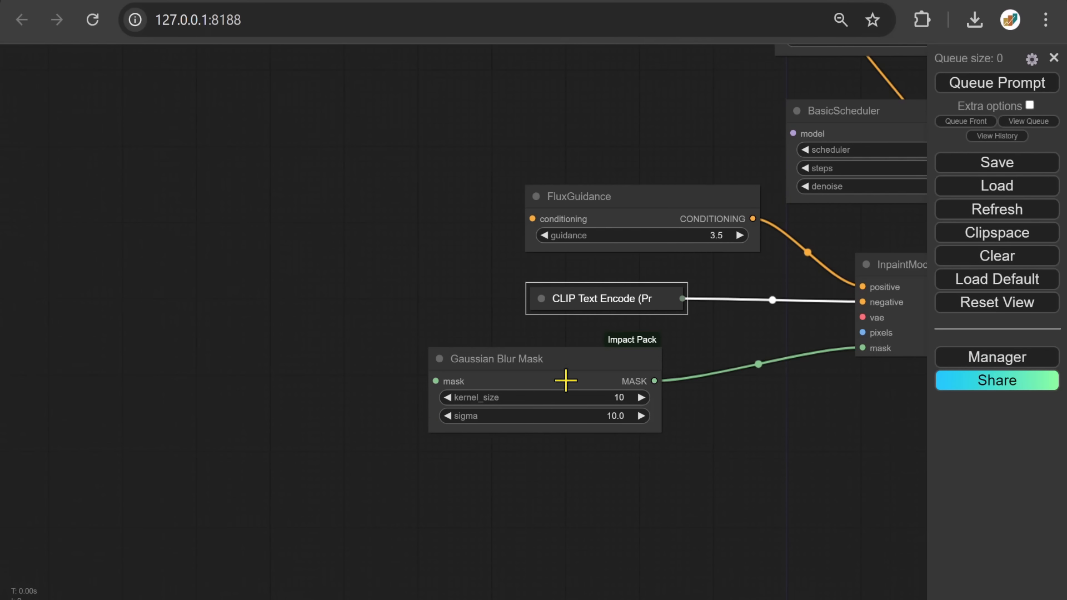
pyautogui.moveTo(575, 367); pyautogui.dragTo(415, 336)
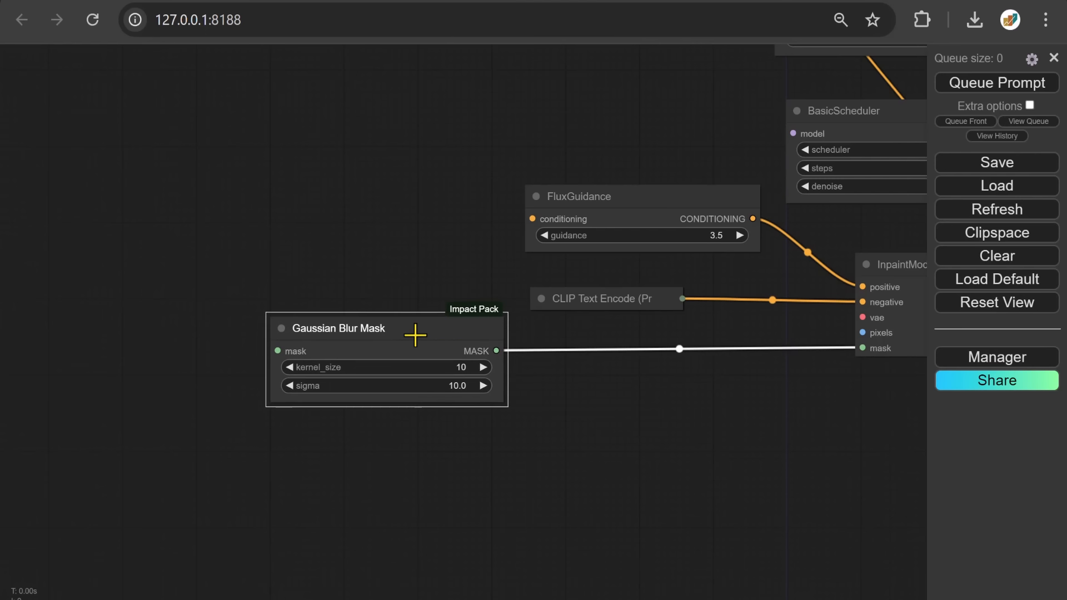
# Step: Add a Load & Resize Image node left of Gaussian Blur Mask and connect its mask output to the blur node's mask input
pyautogui.doubleClick(16, 318)
pyautogui.write('load &')
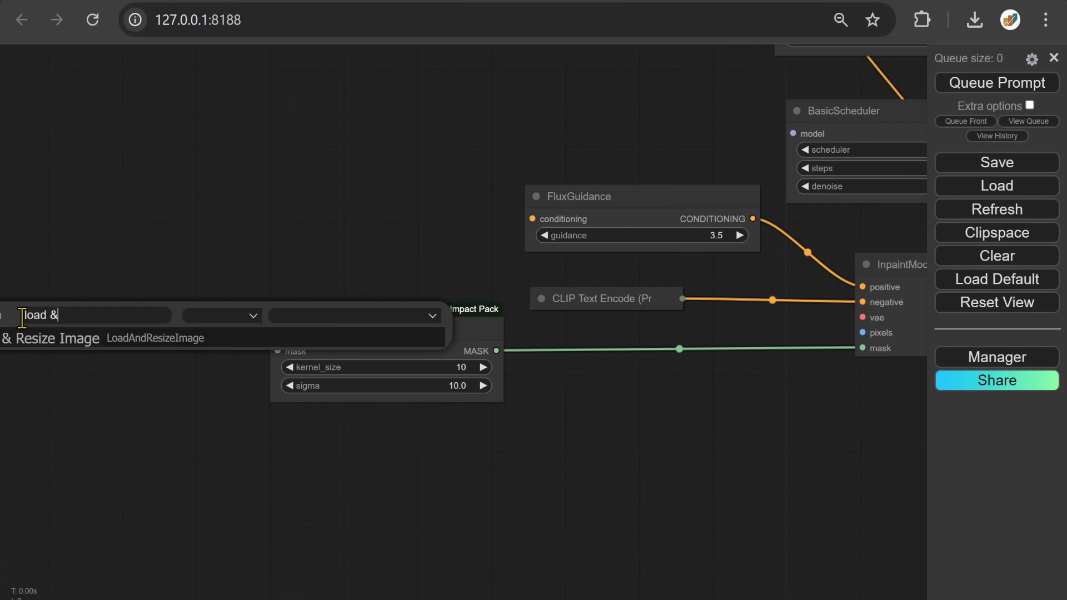
pyautogui.click(36, 337)
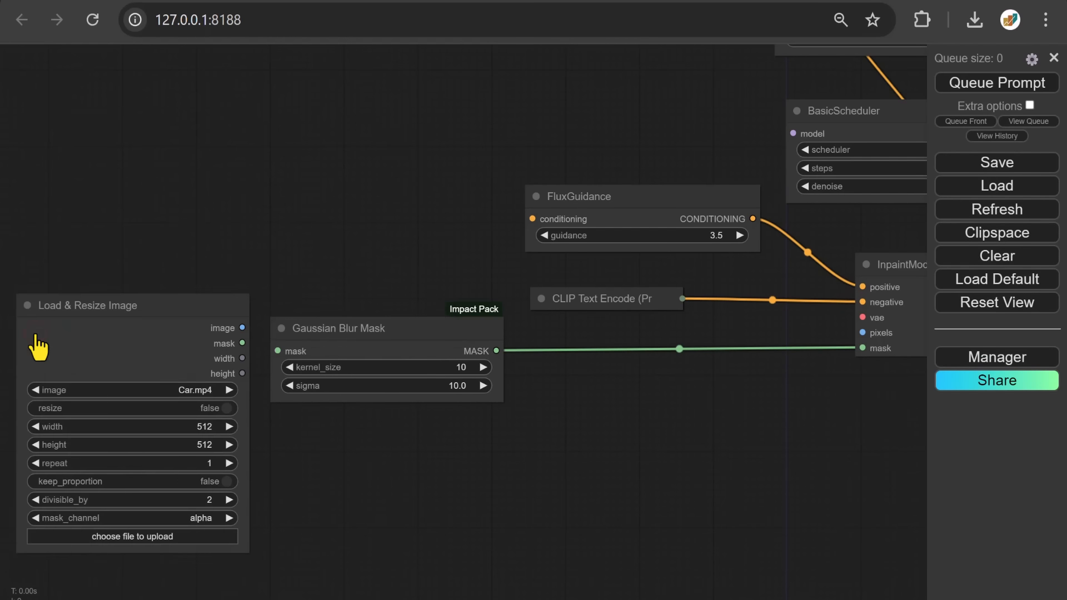
pyautogui.moveTo(224, 309); pyautogui.dragTo(272, 351)
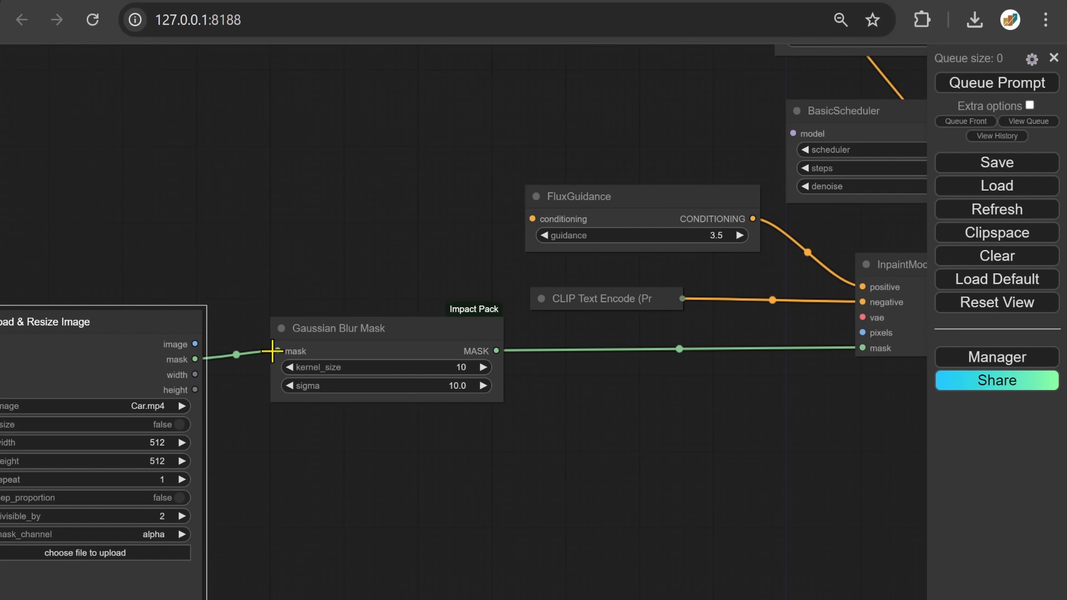
# Step: Add an Anything Everywhere node to Load & Resize Image's image output, collapsed and placed just above Gaussian Blur Mask
pyautogui.moveTo(195, 344); pyautogui.dragTo(278, 238)
pyautogui.click(289, 251)
pyautogui.write('ev')
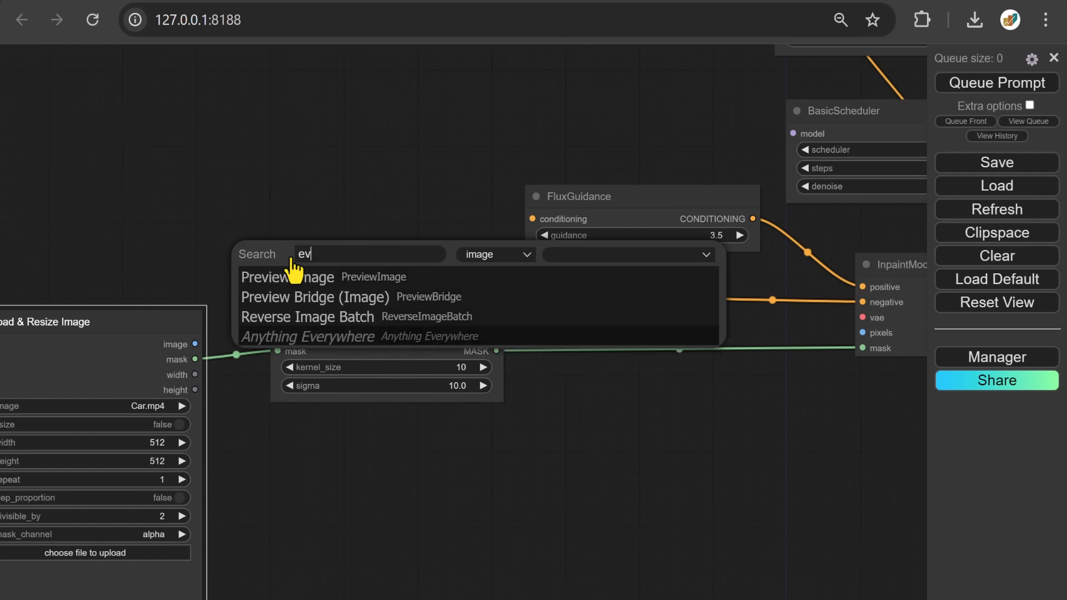
pyautogui.write('ery')
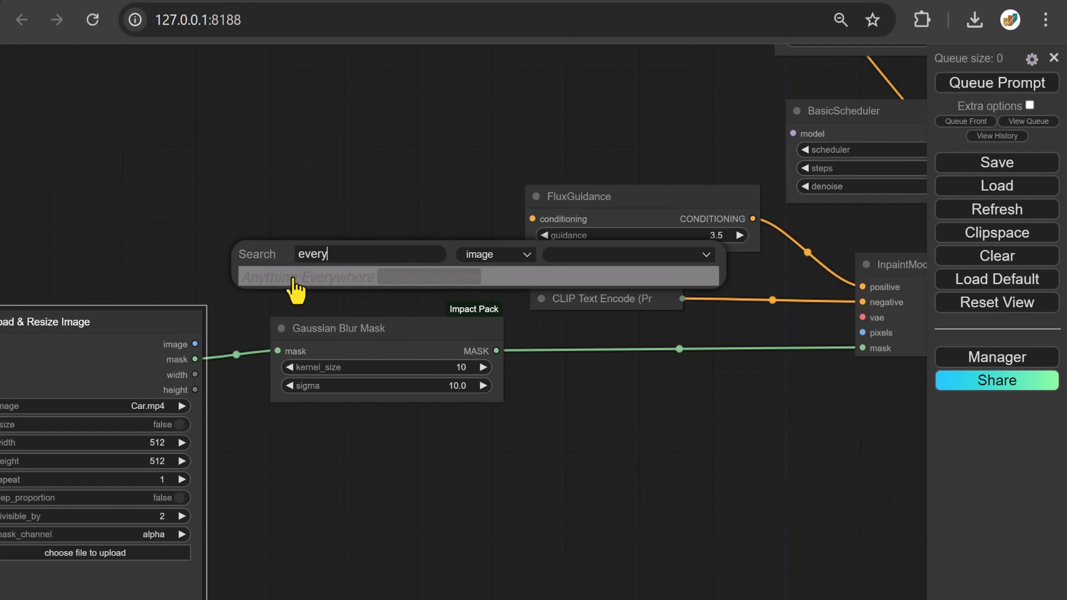
pyautogui.click(297, 278)
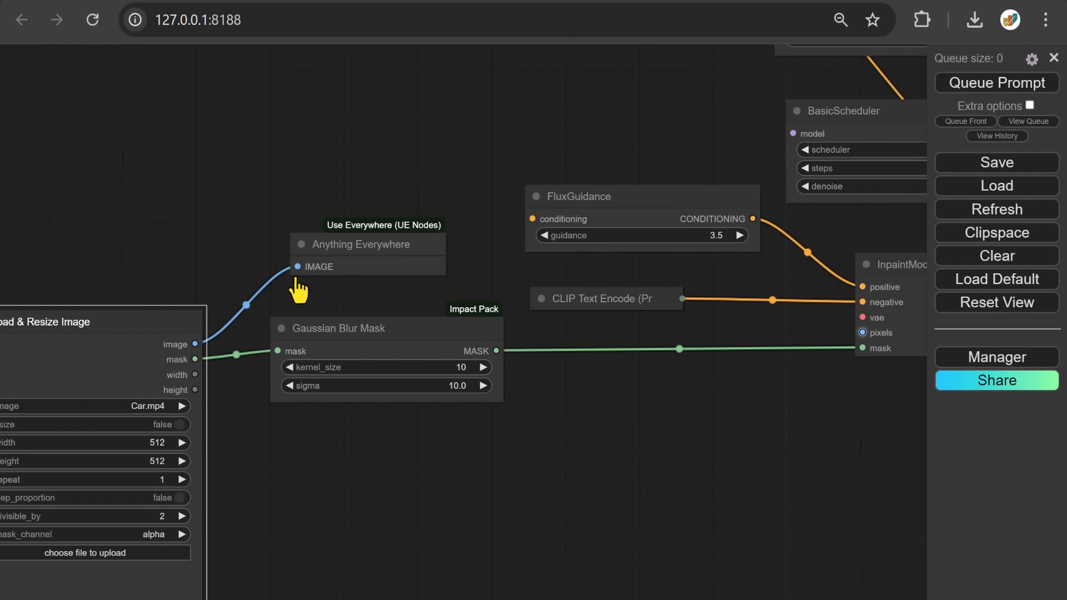
pyautogui.click(300, 245)
pyautogui.moveTo(346, 248); pyautogui.dragTo(322, 278)
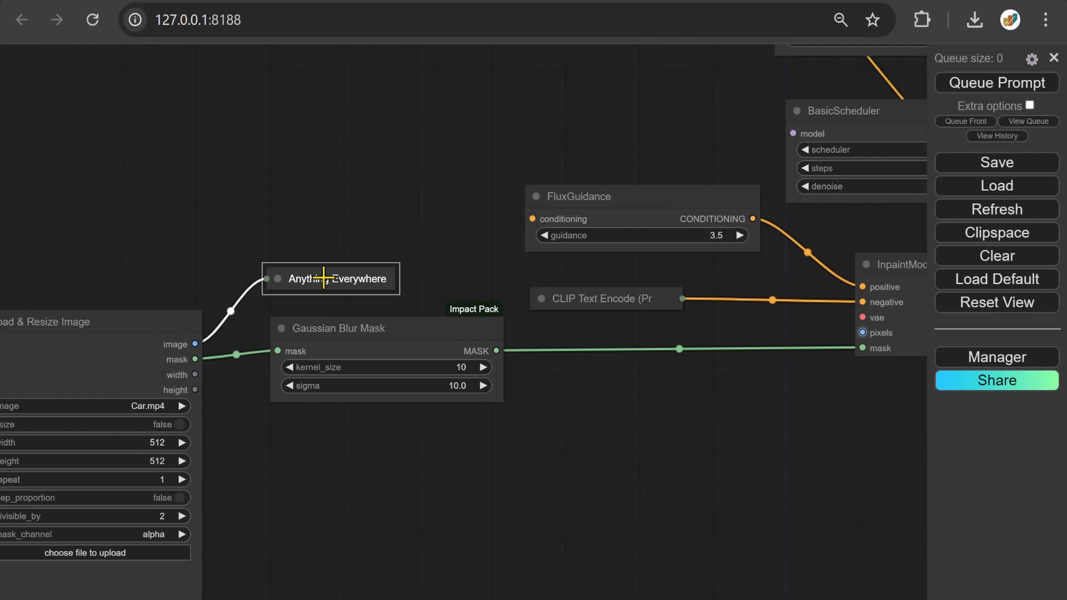
# Step: Upload Girl.jpg as the source image in the Load & Resize Image node
pyautogui.moveTo(262, 488); pyautogui.dragTo(549, 283)
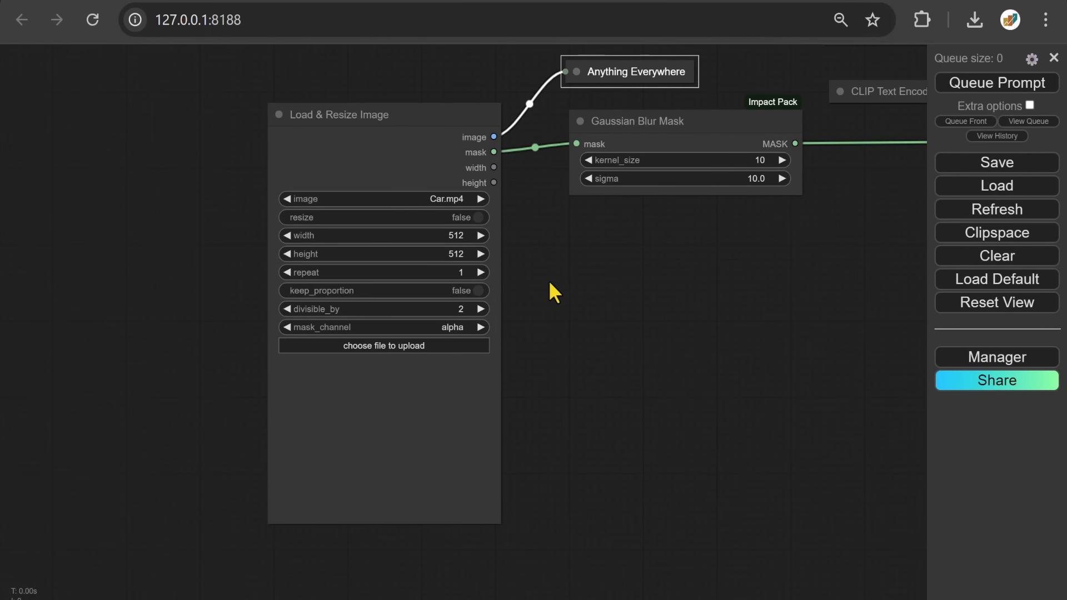
pyautogui.click(369, 345)
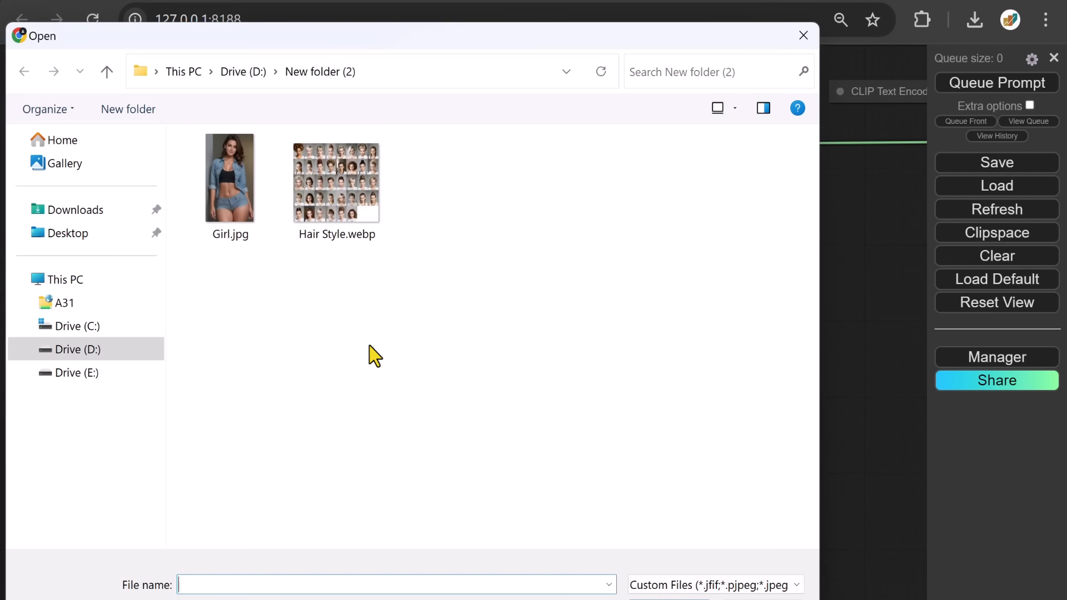
pyautogui.click(237, 177)
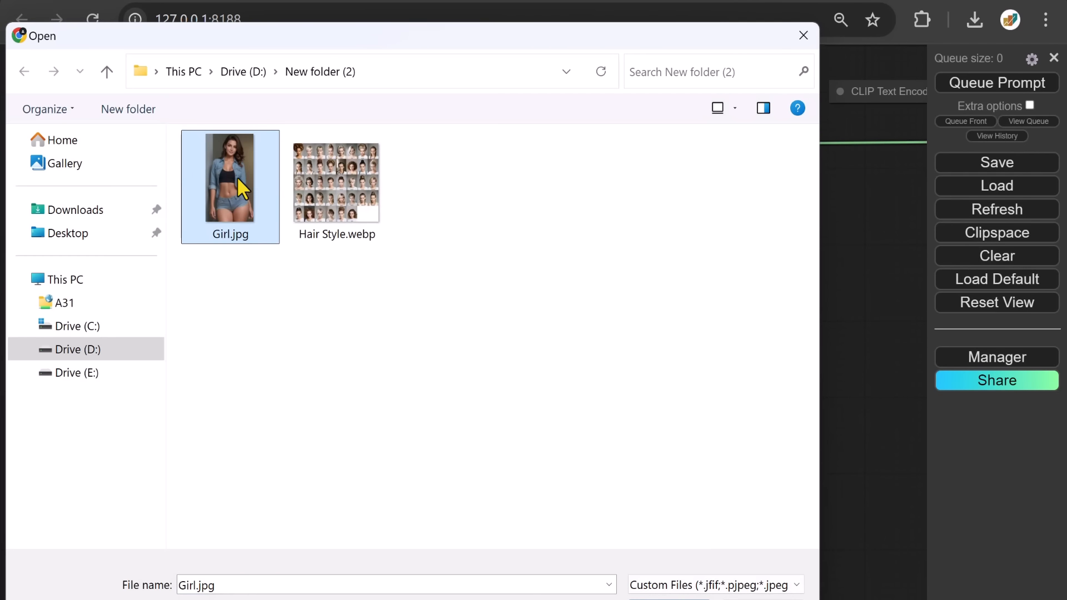
pyautogui.press('Return')
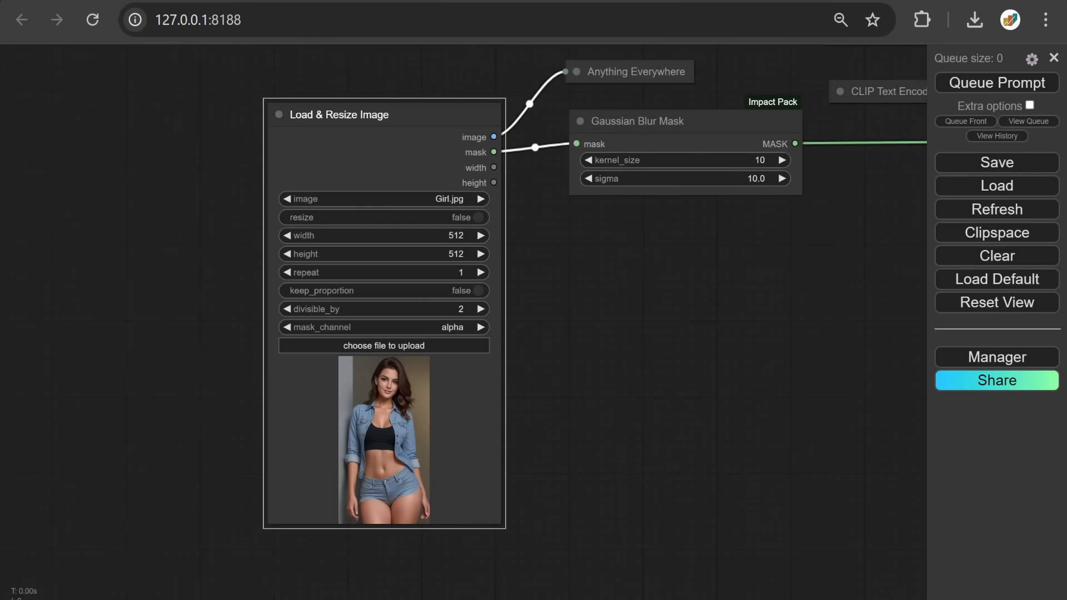
# Step: Add a CLIP Text Encode node for FluxGuidance's conditioning input and place it in the empty area left of Differential Diffusion
pyautogui.moveTo(725, 69); pyautogui.dragTo(656, 553)
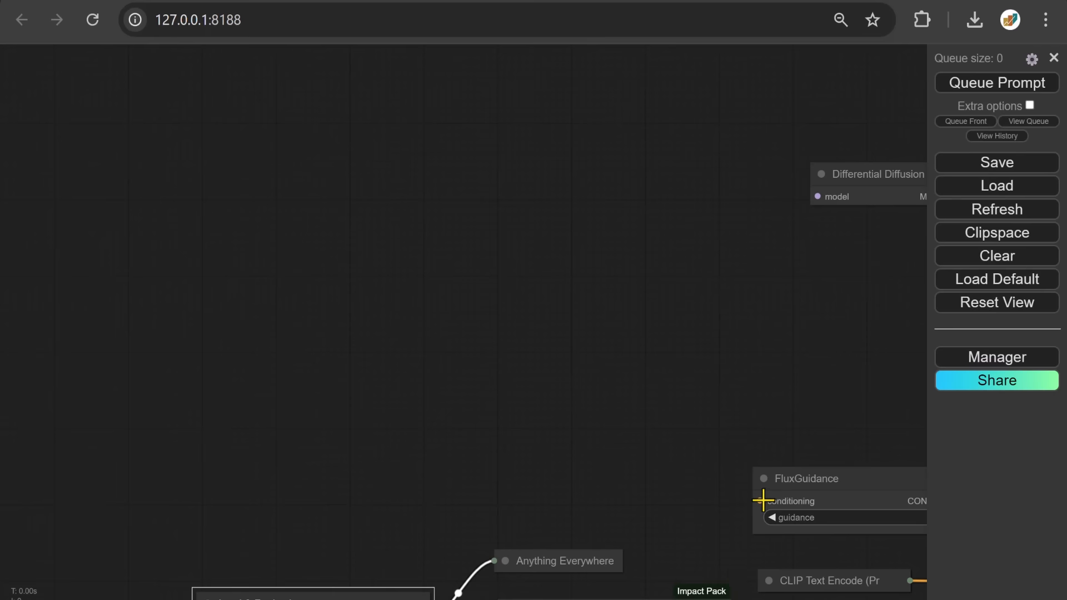
pyautogui.moveTo(760, 500); pyautogui.dragTo(637, 218)
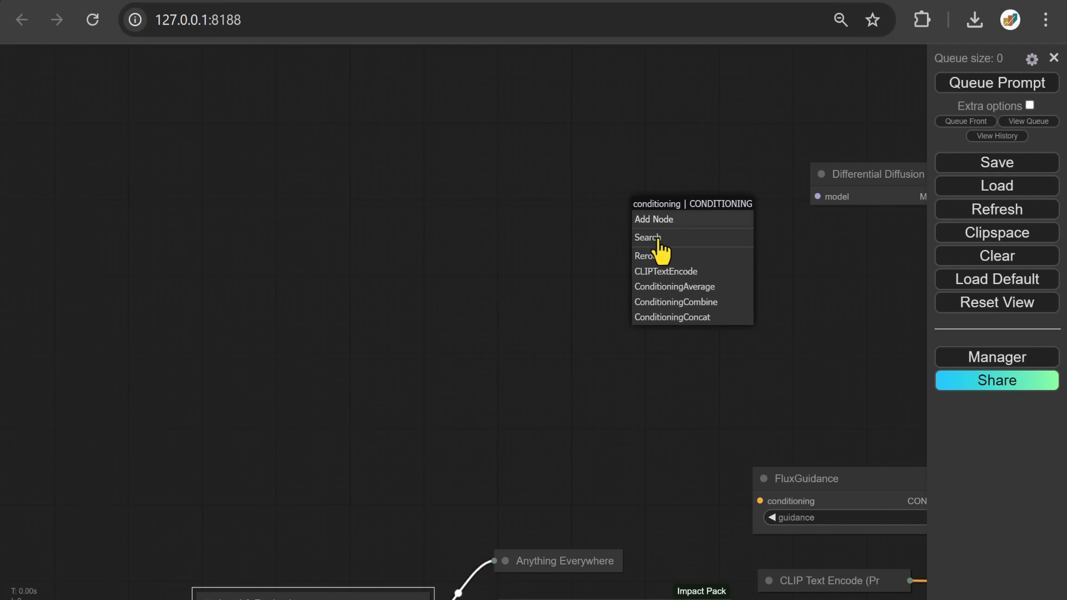
pyautogui.click(653, 272)
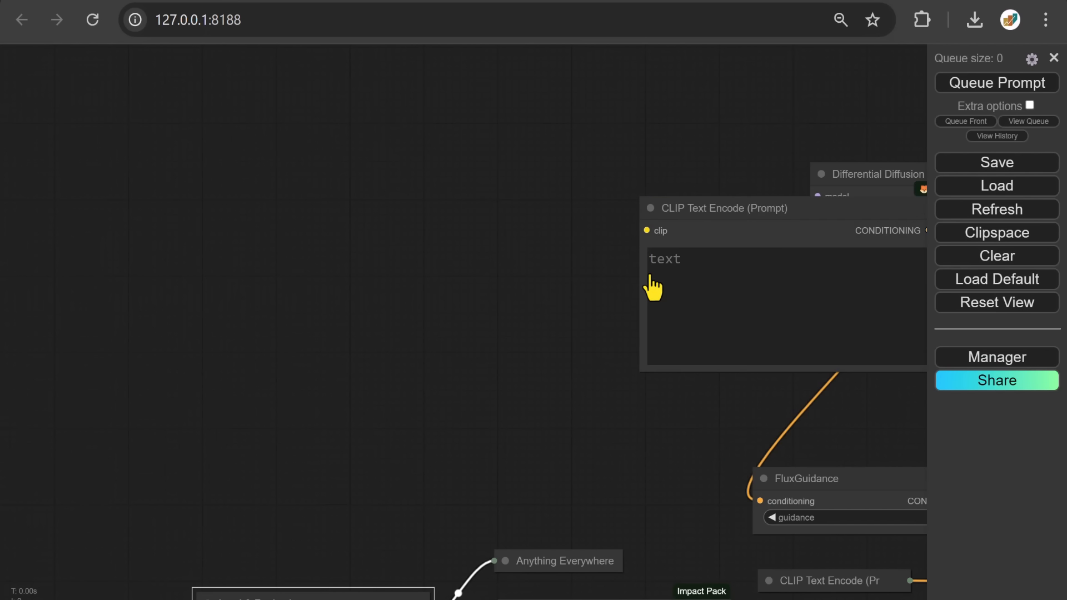
pyautogui.moveTo(875, 212); pyautogui.dragTo(612, 200)
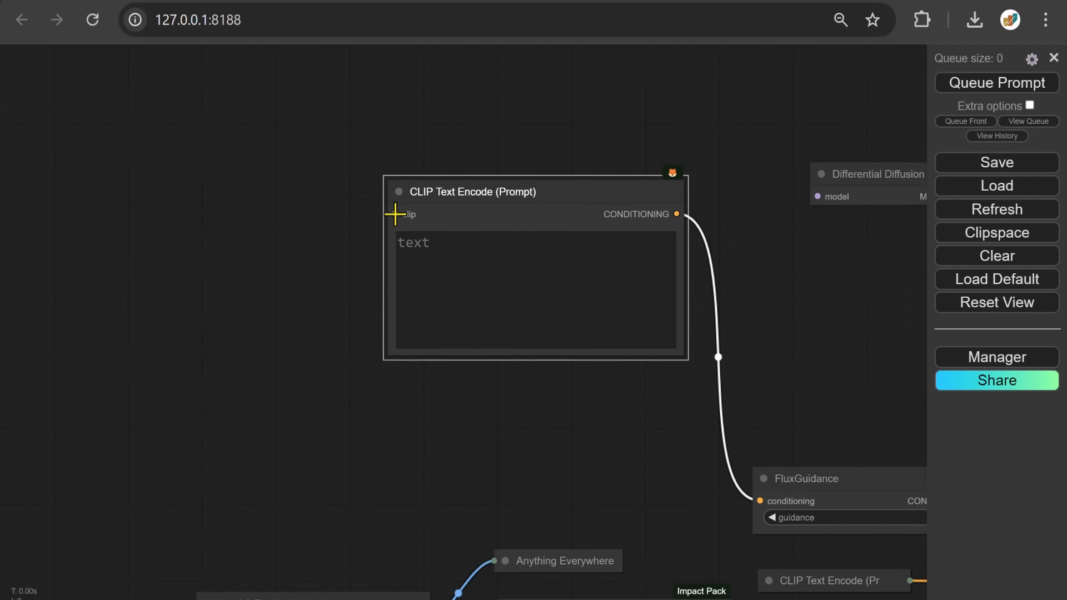
# Step: Add a DualCLIPLoader node left of the positive CLIP Text Encode and connect its CLIP output to both text encoders
pyautogui.moveTo(395, 214); pyautogui.dragTo(170, 211)
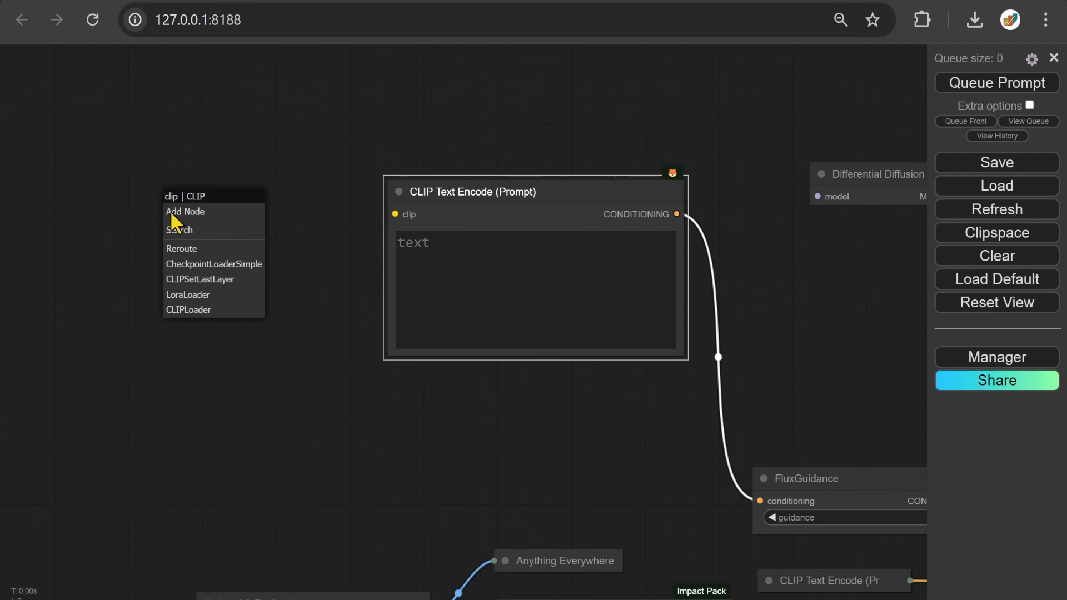
pyautogui.click(179, 230)
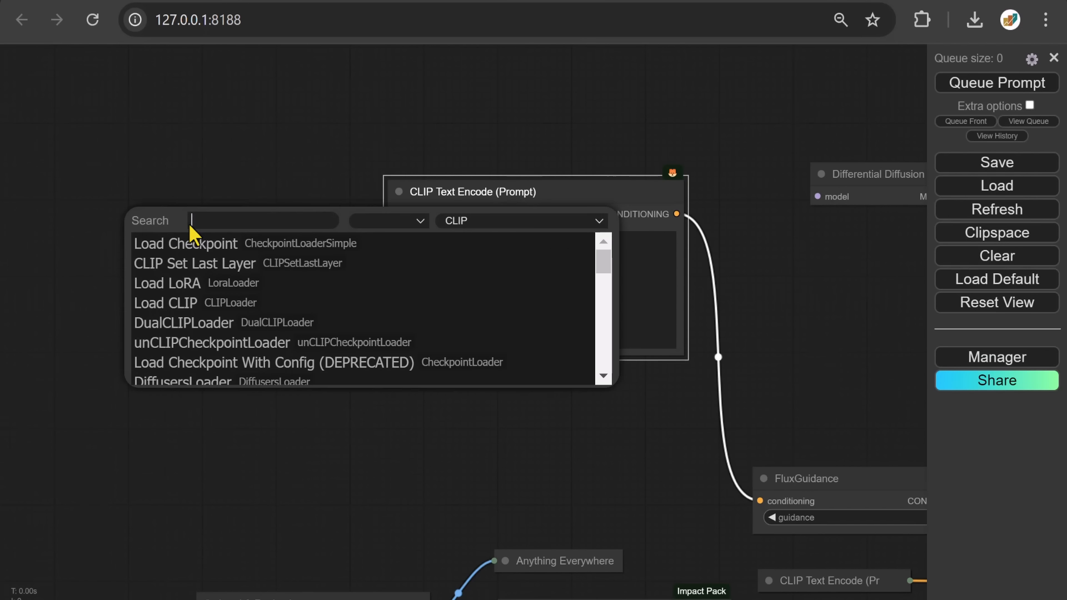
pyautogui.write('Dual')
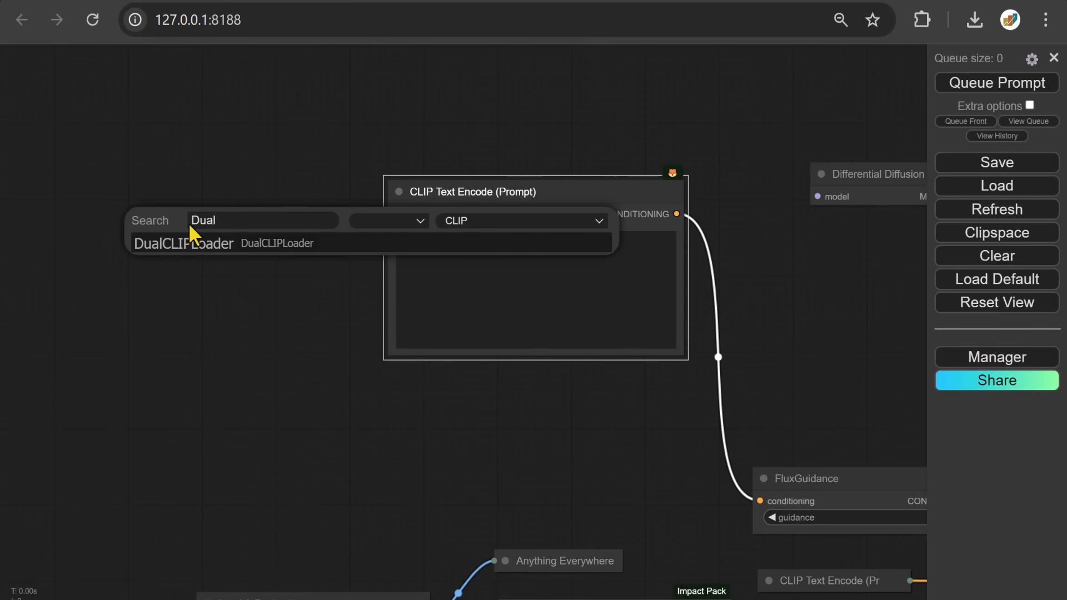
pyautogui.click(193, 248)
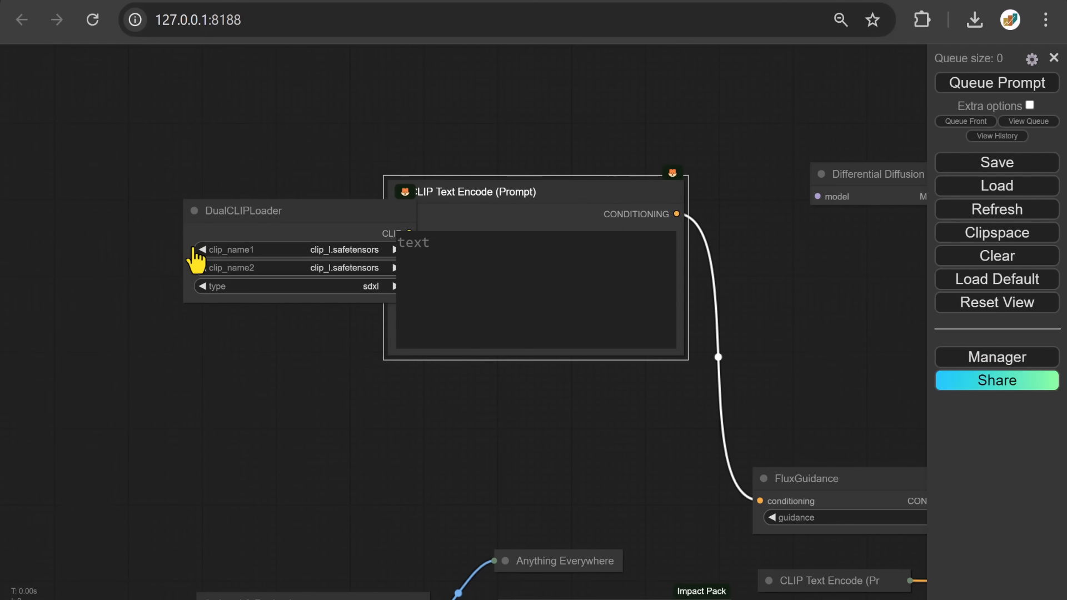
pyautogui.moveTo(333, 212); pyautogui.dragTo(141, 193)
pyautogui.moveTo(220, 214); pyautogui.dragTo(768, 580)
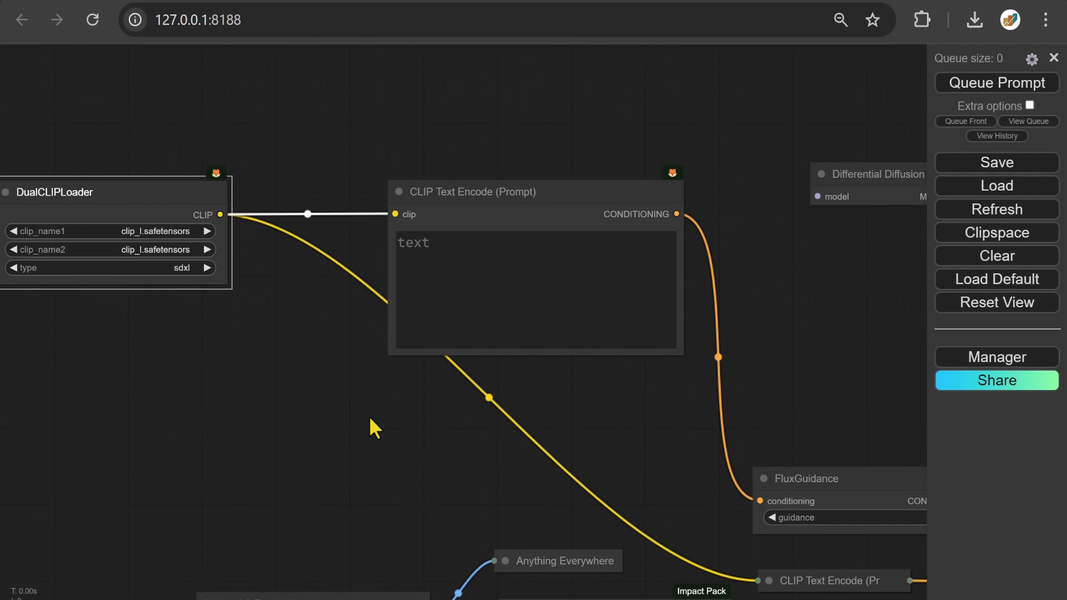
# Step: Configure DualCLIPLoader with t5xxl_fp8_e4m3fn.safetensors as clip_name1, clip_l.safetensors as clip_name2 and flux as the type
pyautogui.click(134, 231)
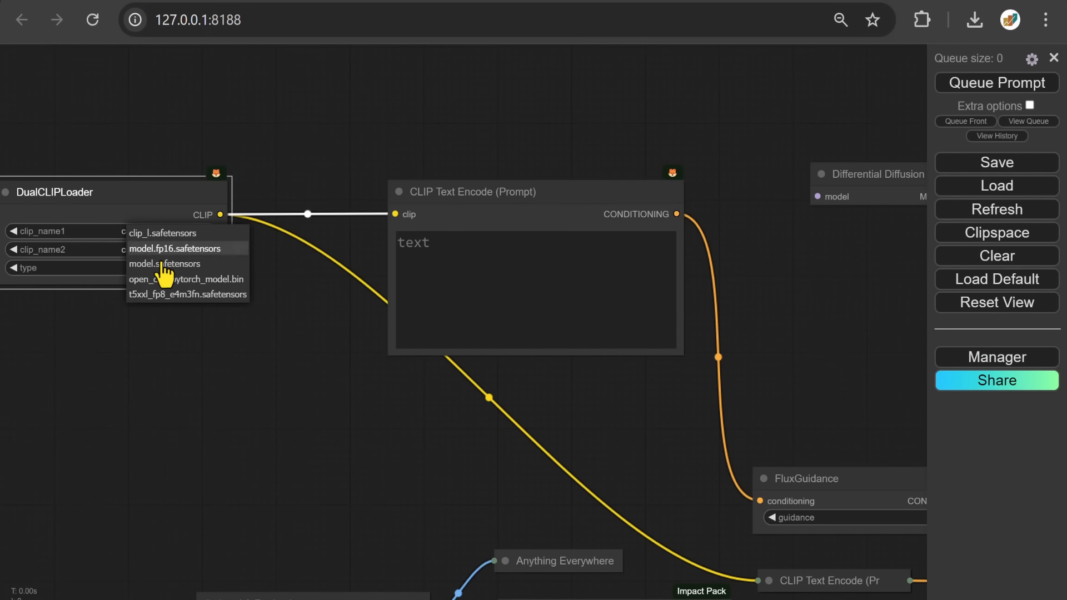
pyautogui.click(182, 295)
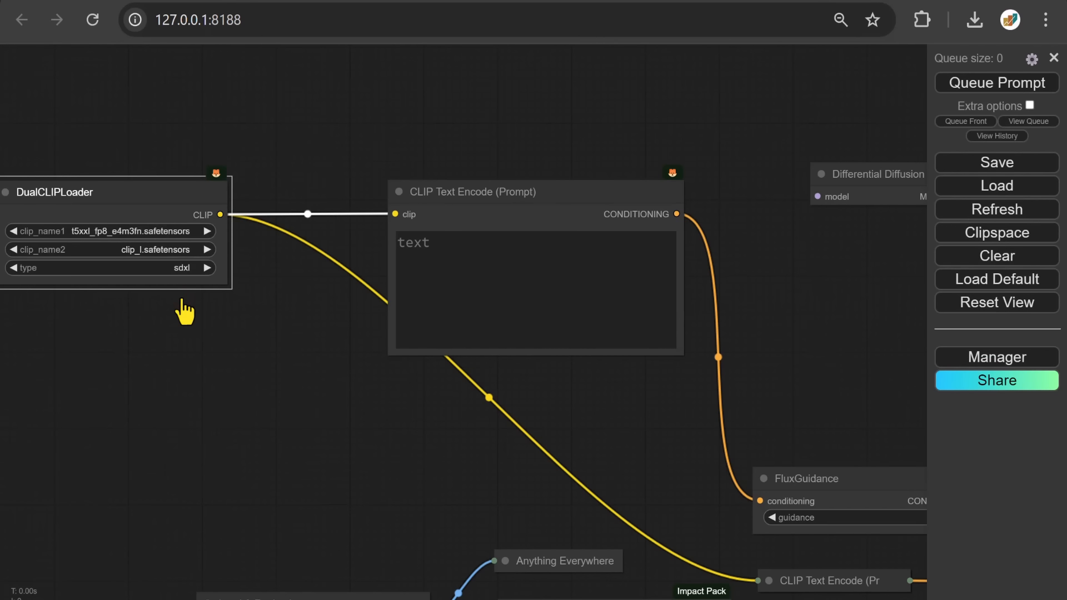
pyautogui.click(152, 249)
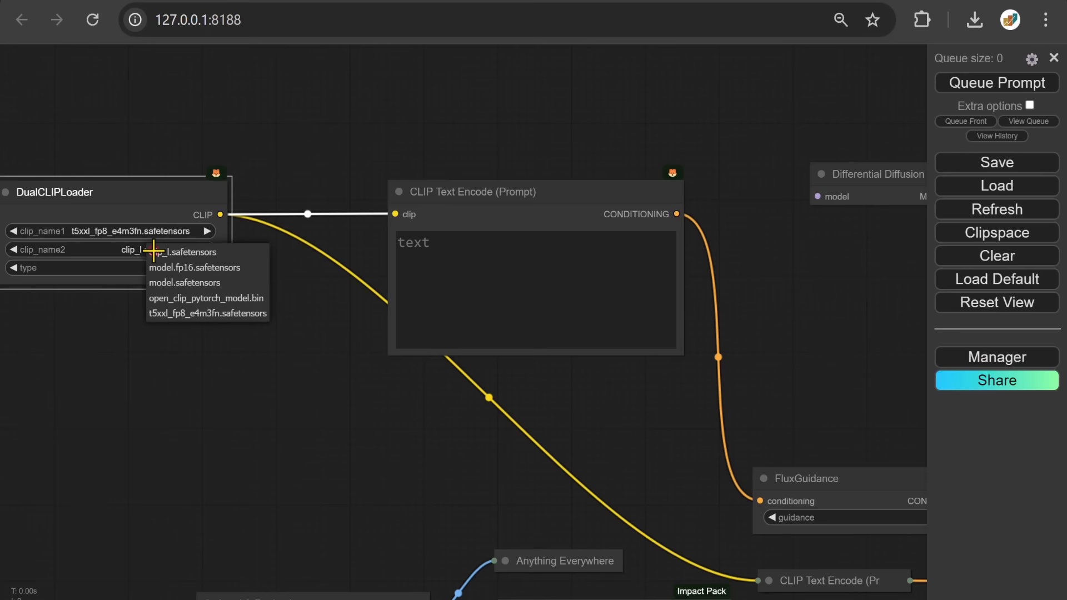
pyautogui.click(189, 253)
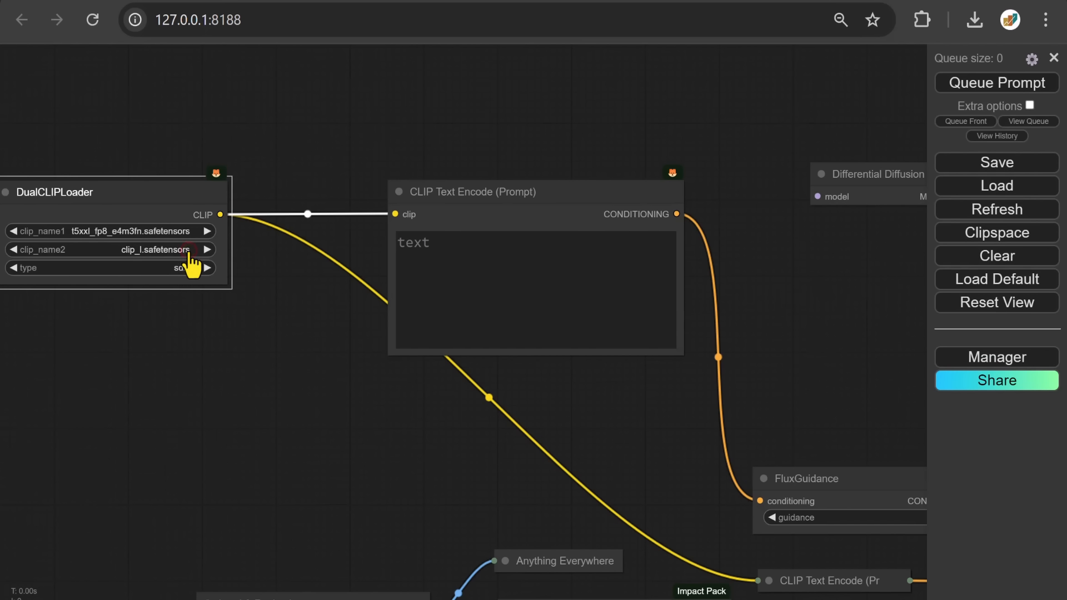
pyautogui.click(162, 268)
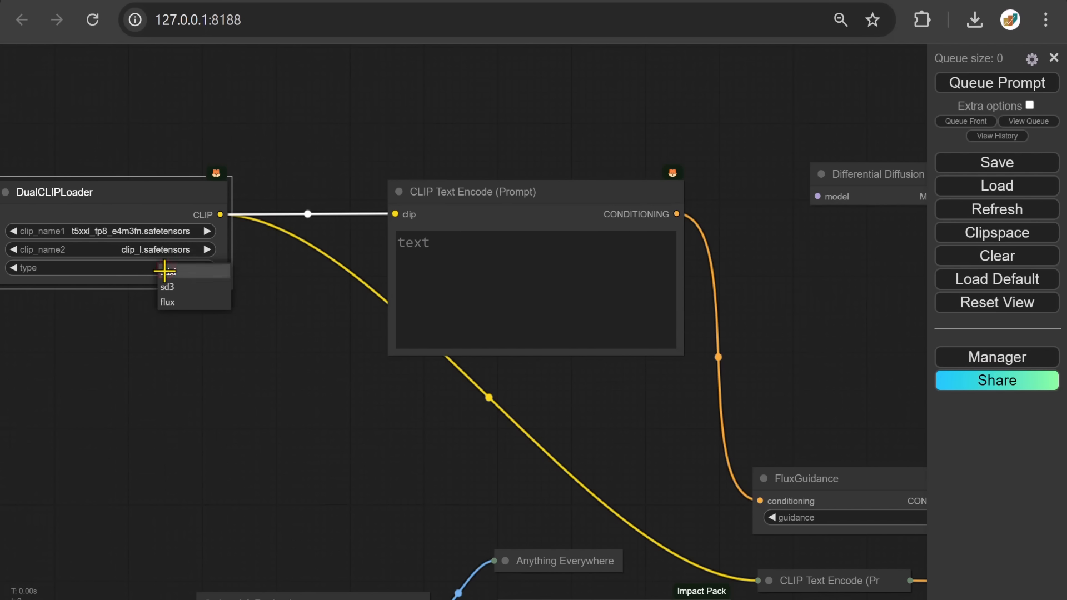
pyautogui.click(177, 303)
# Step: Add a Load VAE node below DualCLIPLoader and set its vae_name to ae.sft
pyautogui.moveTo(174, 305); pyautogui.dragTo(477, 410)
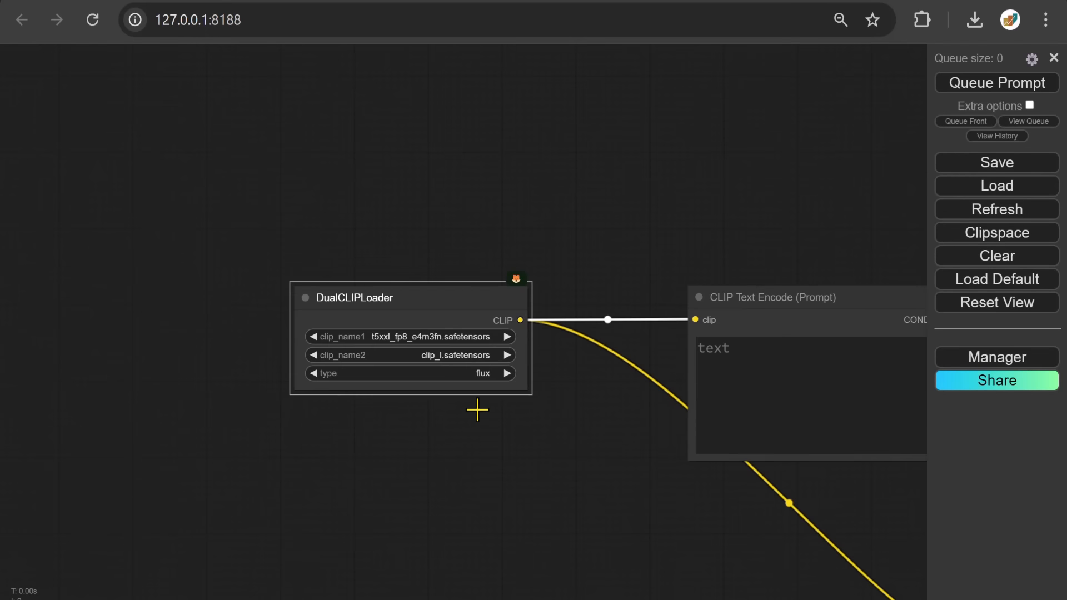
pyautogui.doubleClick(226, 438)
pyautogui.write('load vae')
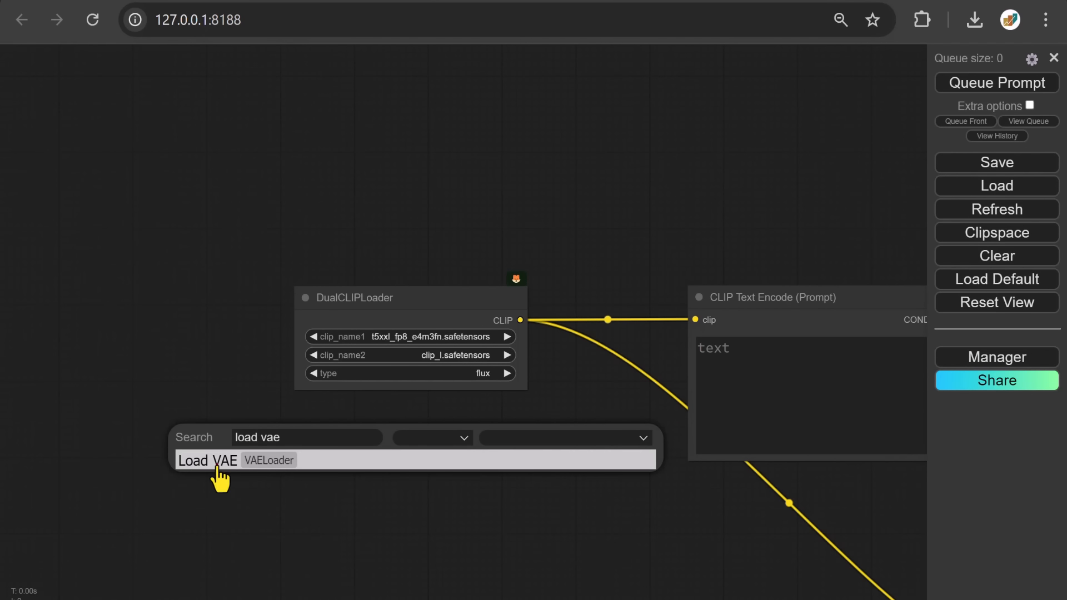
pyautogui.click(218, 468)
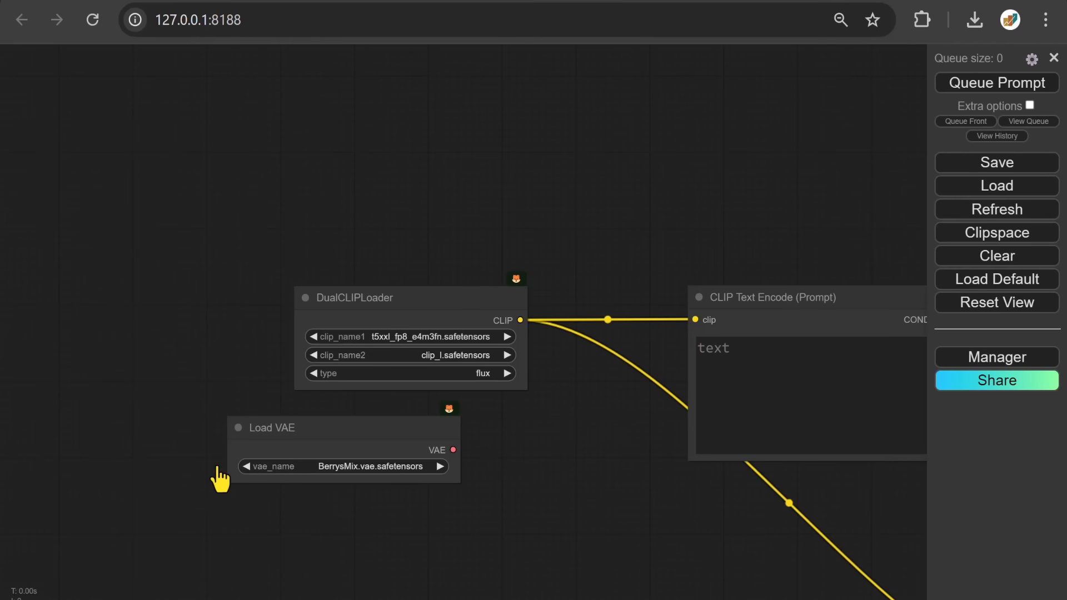
pyautogui.click(356, 467)
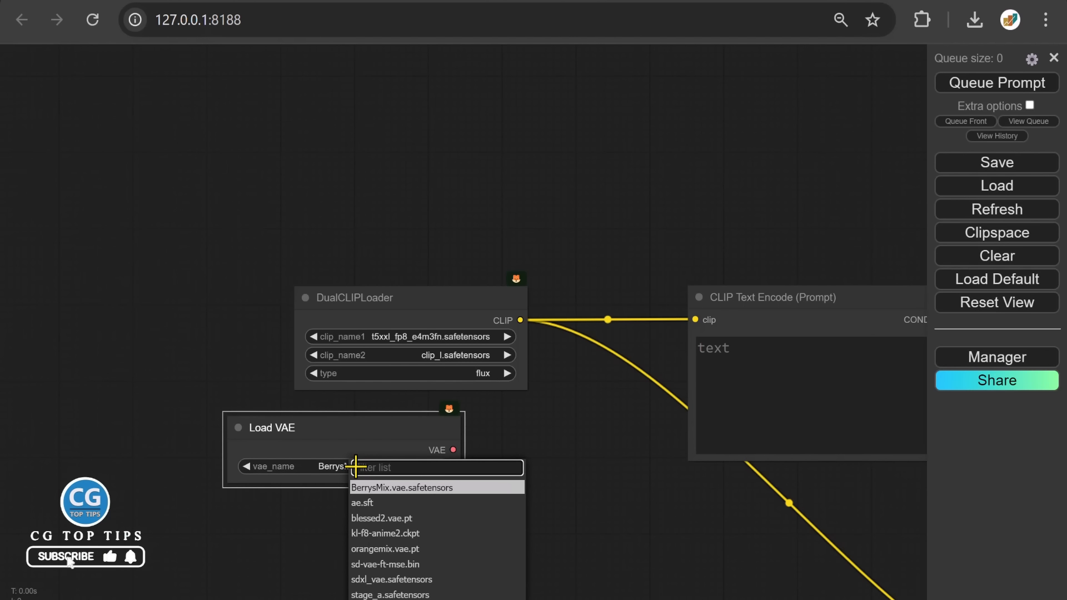
pyautogui.click(378, 505)
# Step: Add an Anything Everywhere node to Load VAE's VAE output, collapsed and placed close beside Load VAE
pyautogui.moveTo(453, 449); pyautogui.dragTo(535, 452)
pyautogui.click(544, 466)
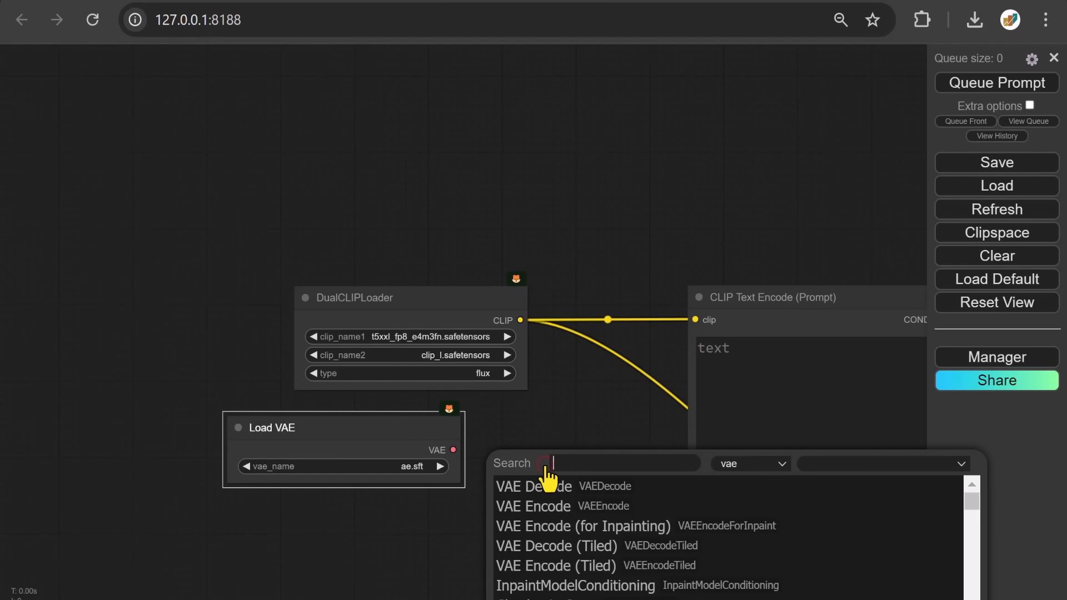
pyautogui.write('every')
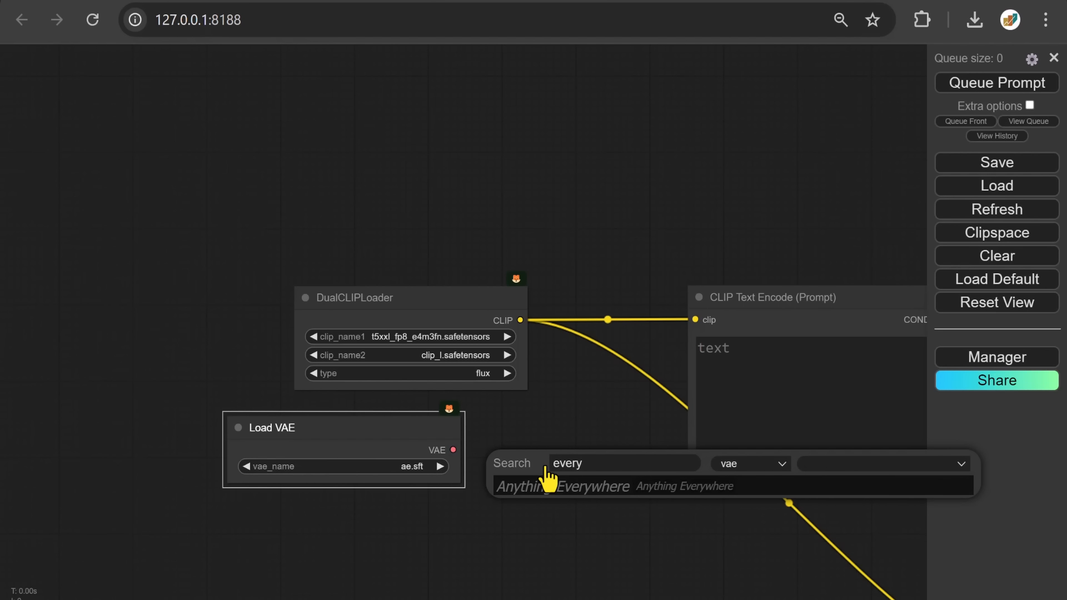
pyautogui.click(548, 488)
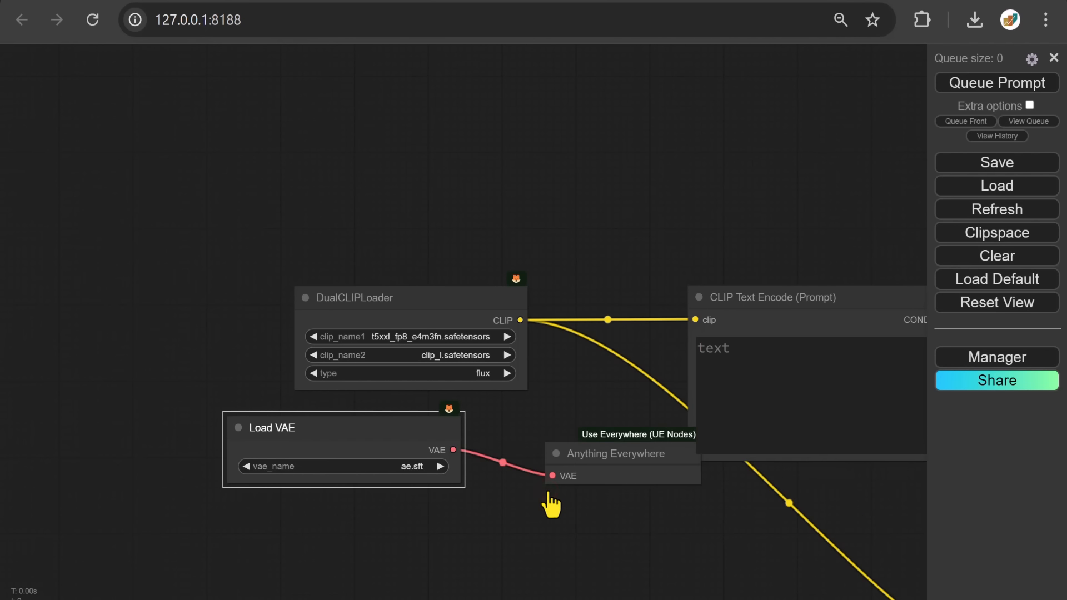
pyautogui.click(556, 453)
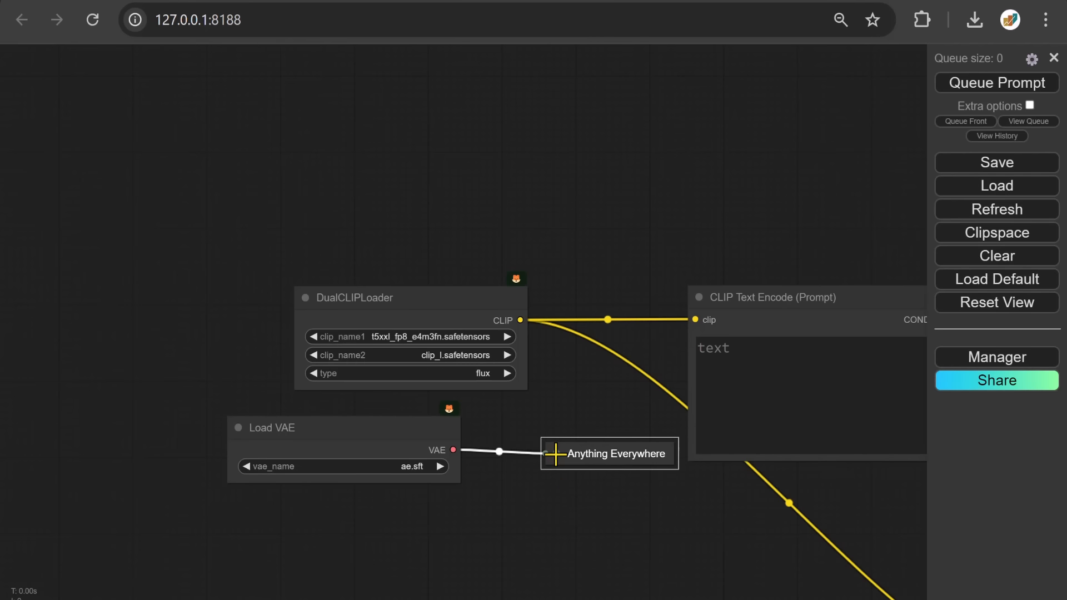
pyautogui.moveTo(607, 450); pyautogui.dragTo(562, 449)
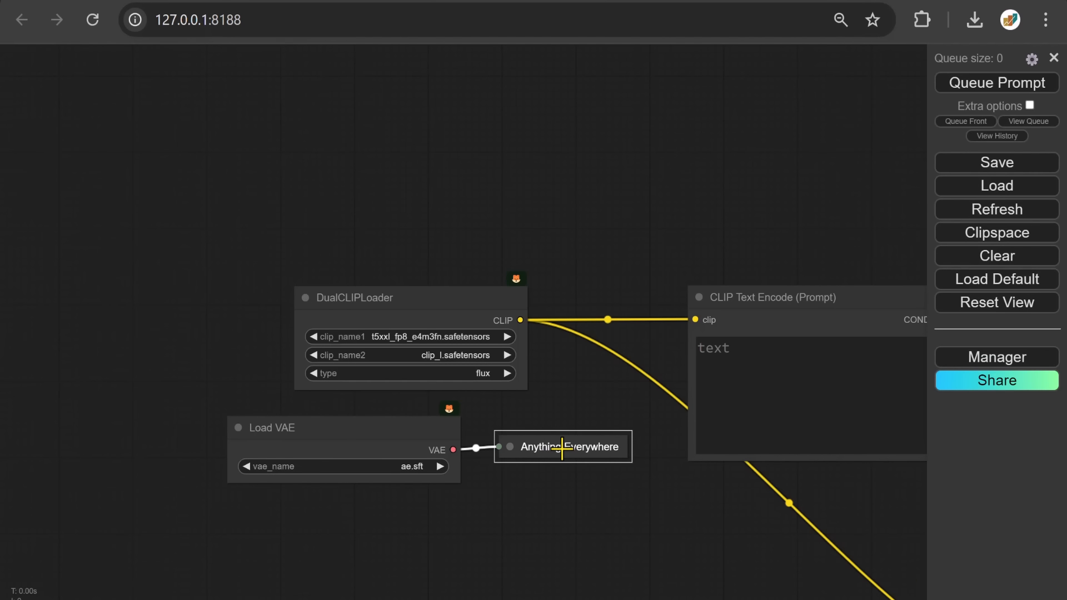
# Step: Add a Load Diffusion Model node and place it in the empty area above DualCLIPLoader
pyautogui.doubleClick(230, 127)
pyautogui.write('load d')
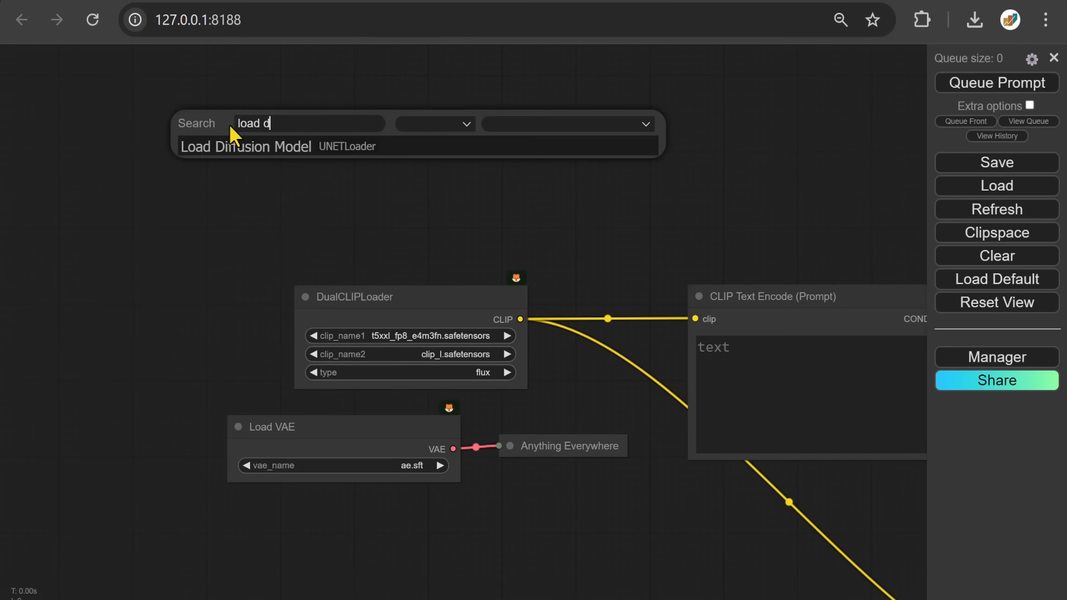
pyautogui.write('iffusion')
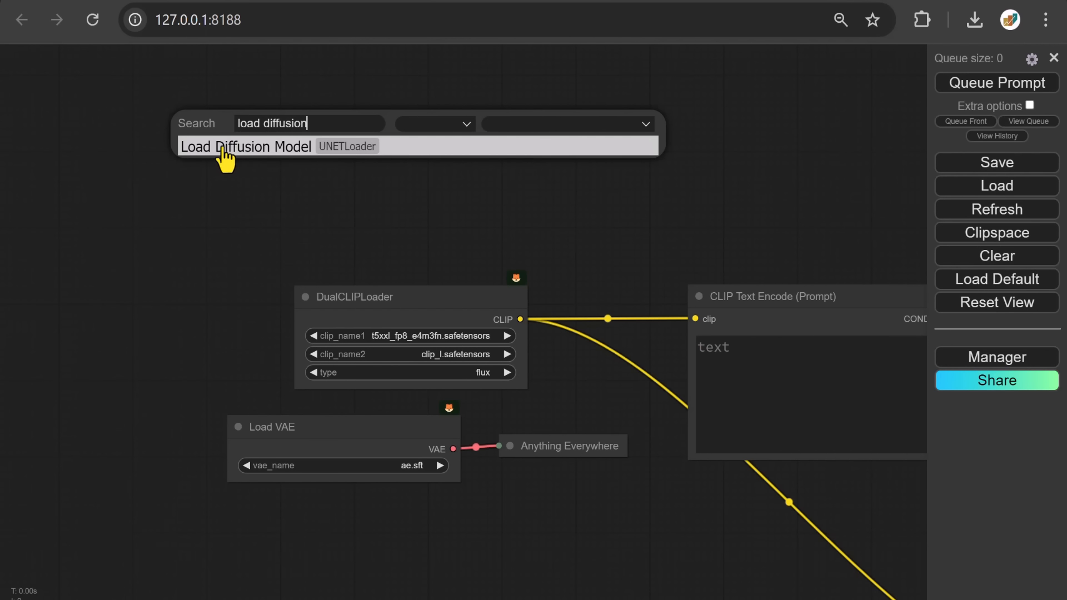
pyautogui.click(224, 148)
pyautogui.click(380, 116)
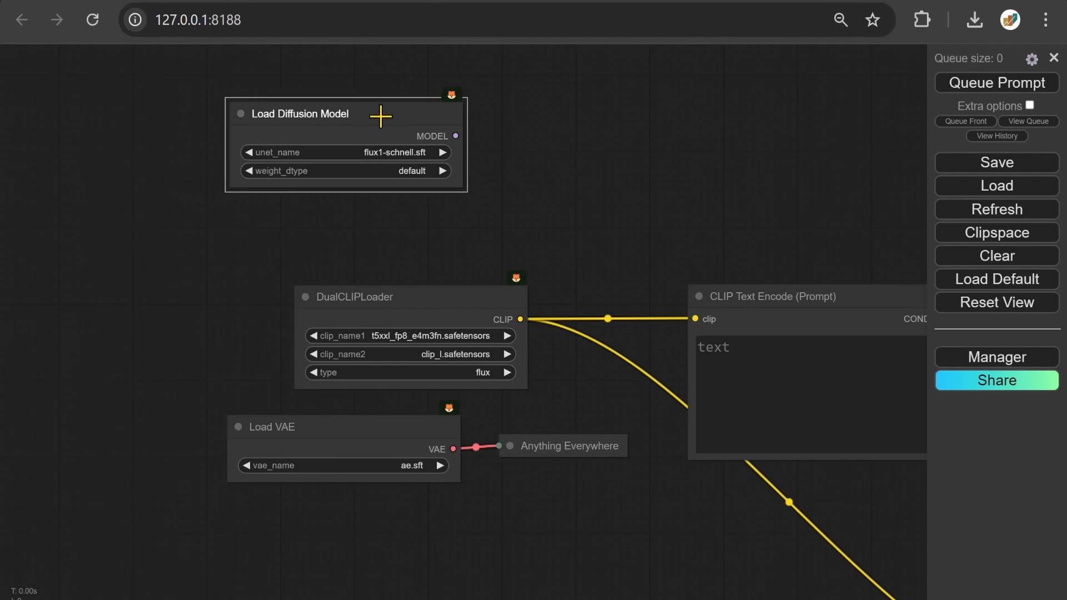
pyautogui.moveTo(381, 116); pyautogui.dragTo(347, 163)
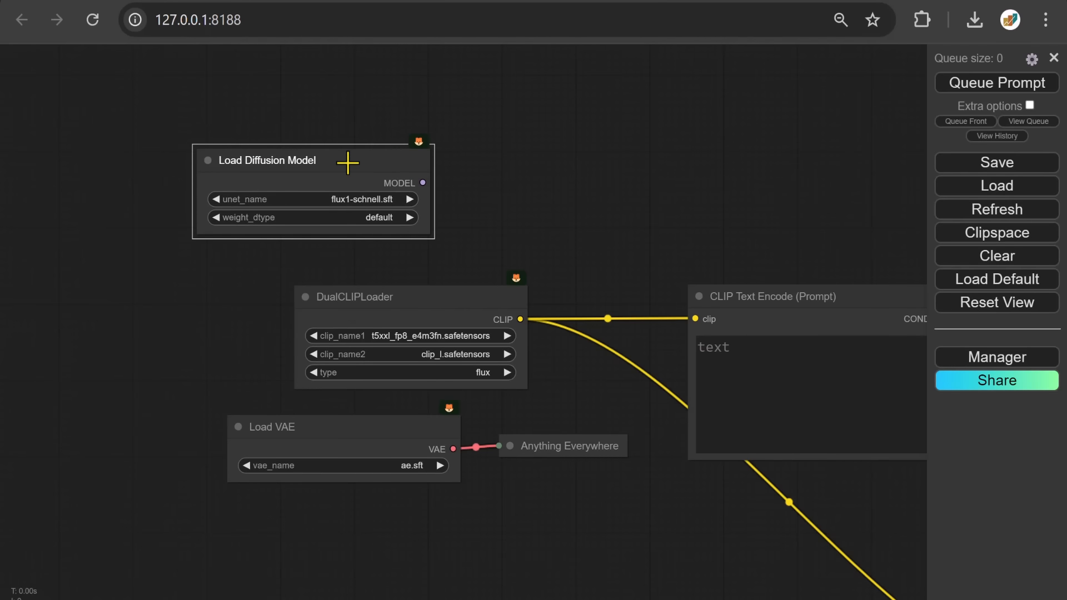
# Step: Set Load Diffusion Model's unet_name to flux1-schnell.sft and its weight_dtype to fp8_e4m3fn
pyautogui.click(348, 200)
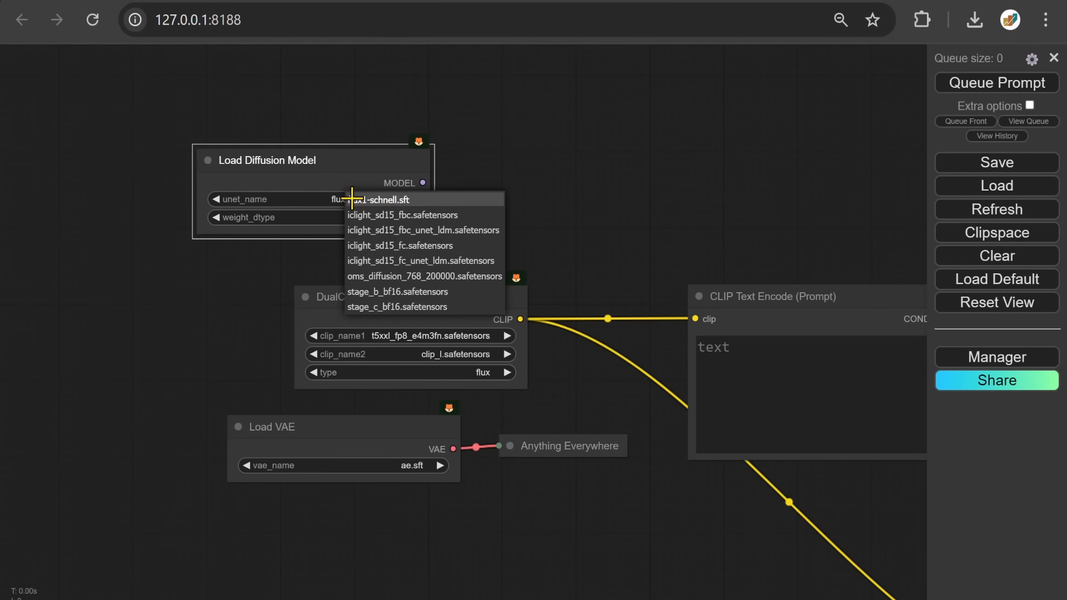
pyautogui.click(396, 201)
pyautogui.click(368, 216)
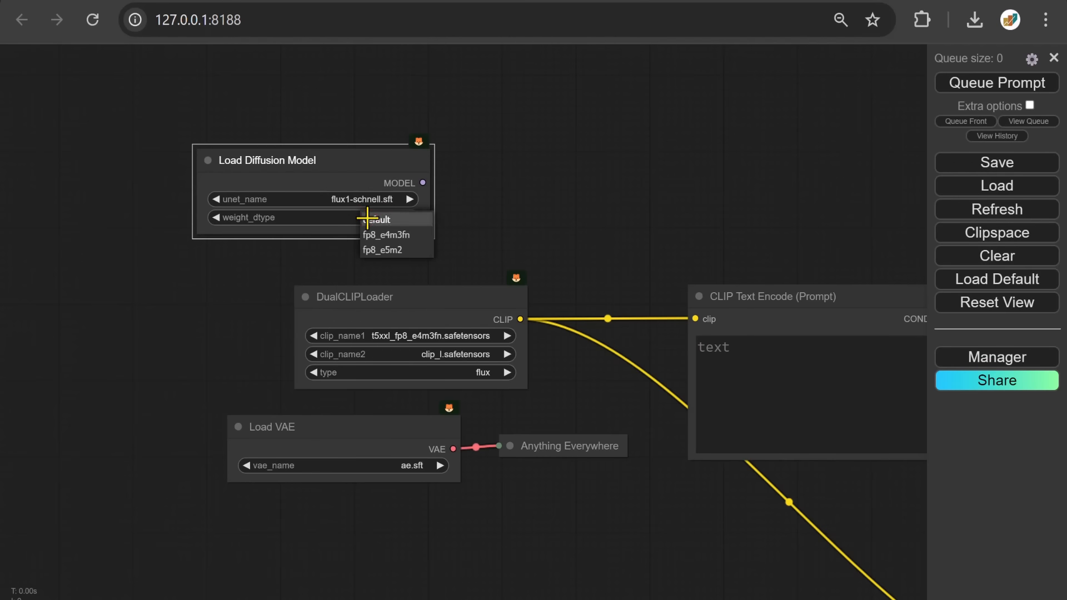
pyautogui.click(396, 235)
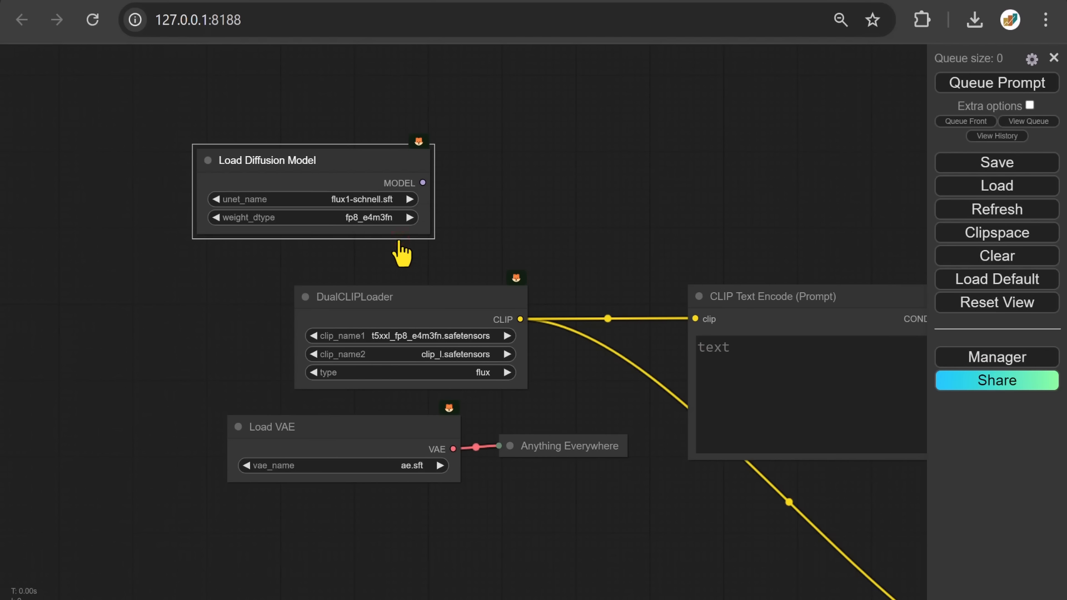
# Step: Add an Anything Everywhere node to Load Diffusion Model's MODEL output and collapse it
pyautogui.moveTo(422, 182); pyautogui.dragTo(512, 176)
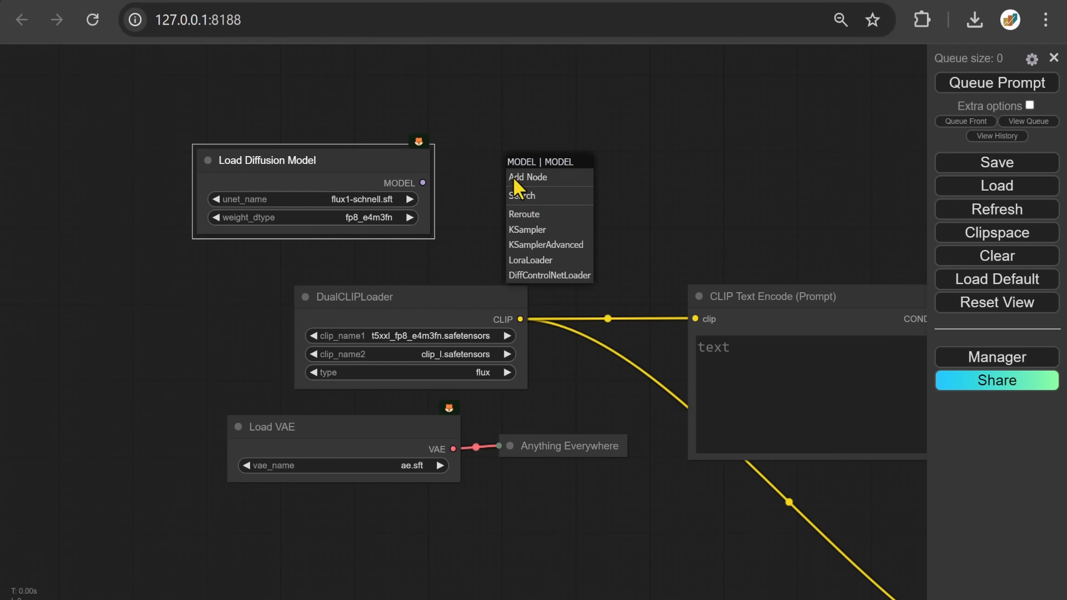
pyautogui.click(525, 197)
pyautogui.write('every')
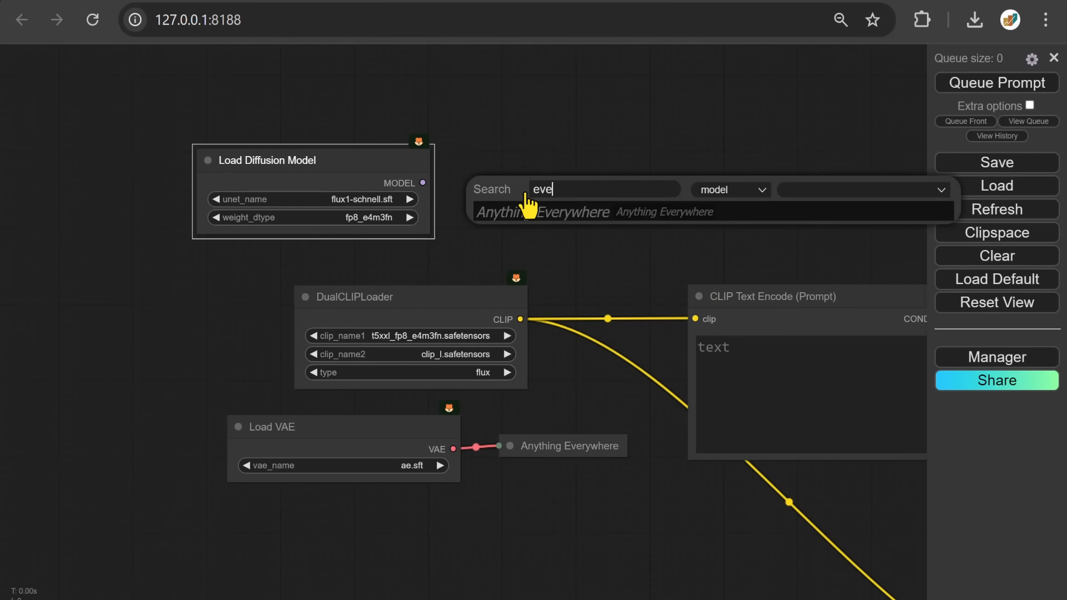
pyautogui.click(525, 210)
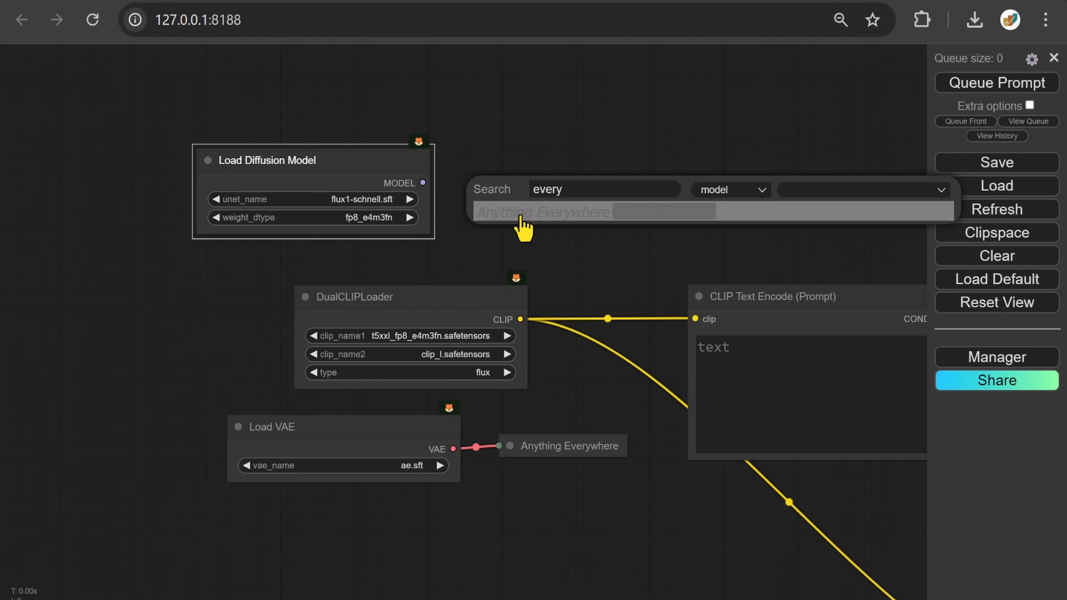
pyautogui.click(538, 180)
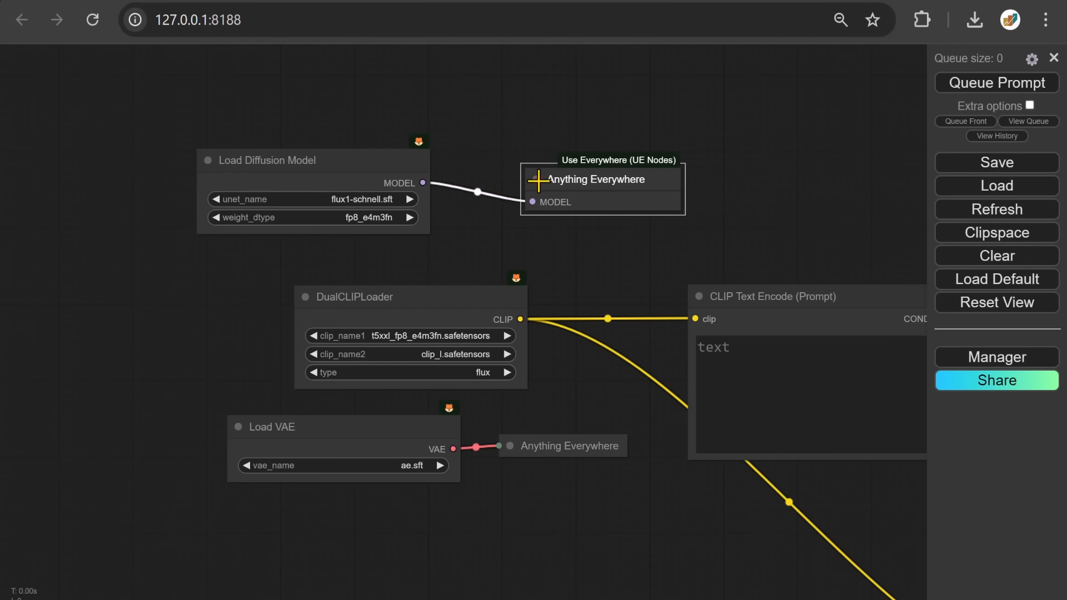
# Step: Mask the woman's jacket, top, midriff and shorts in the MaskEditor for Load & Resize Image and save the mask to the node
pyautogui.scroll(-4, 538, 180)
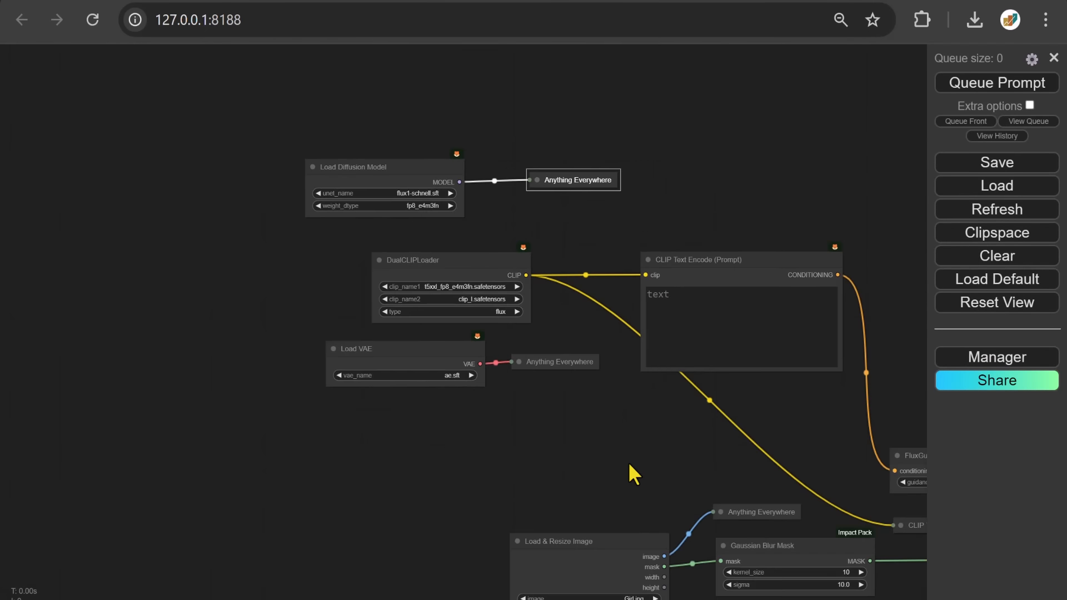
pyautogui.moveTo(628, 463); pyautogui.dragTo(588, 131)
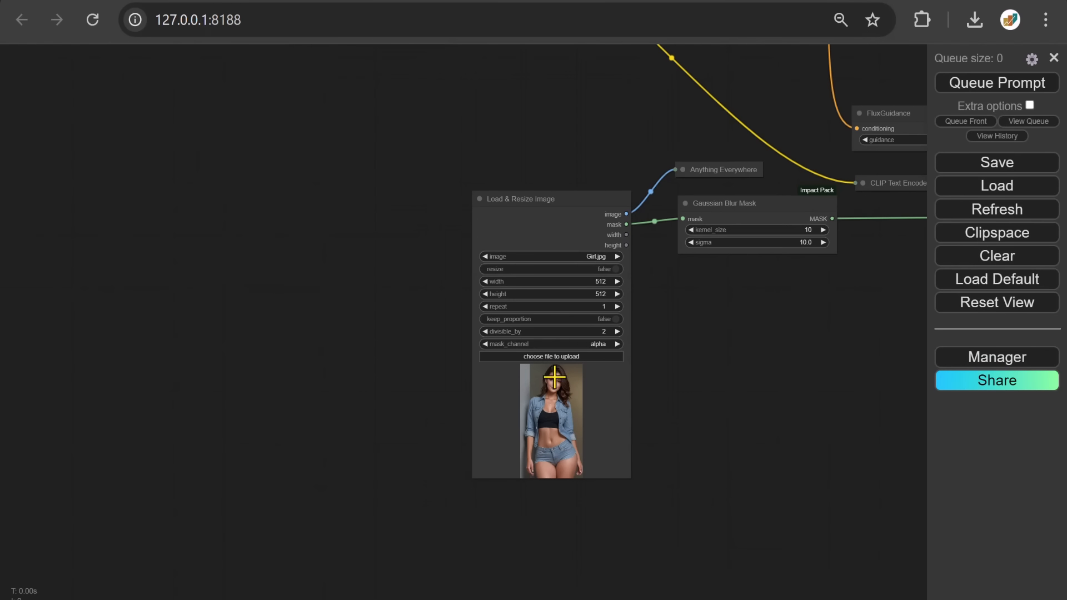
pyautogui.rightClick(550, 389)
pyautogui.scroll(-3, 550, 389)
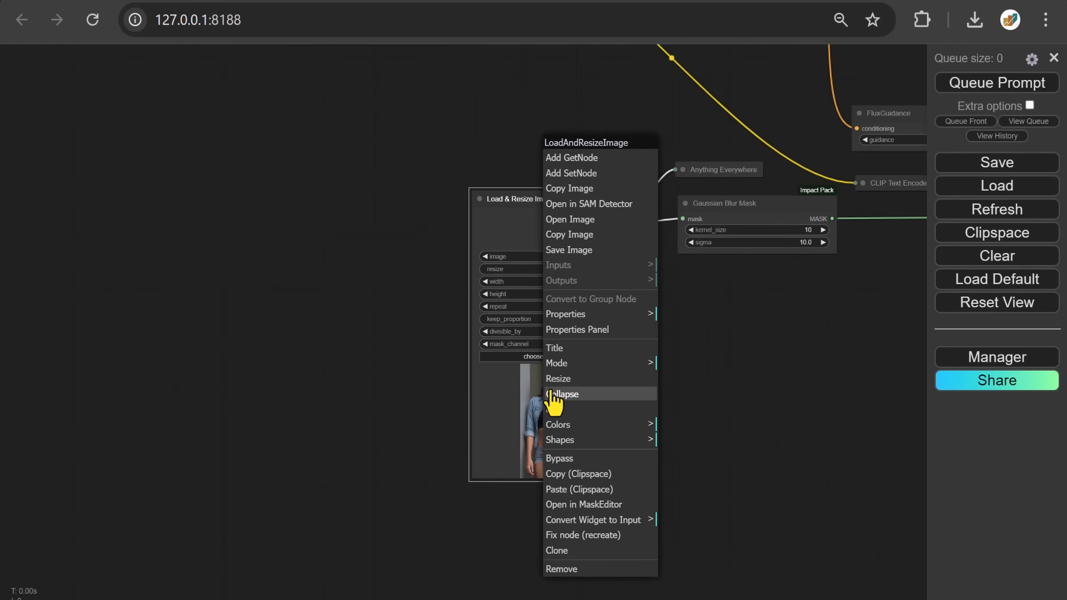
pyautogui.click(578, 506)
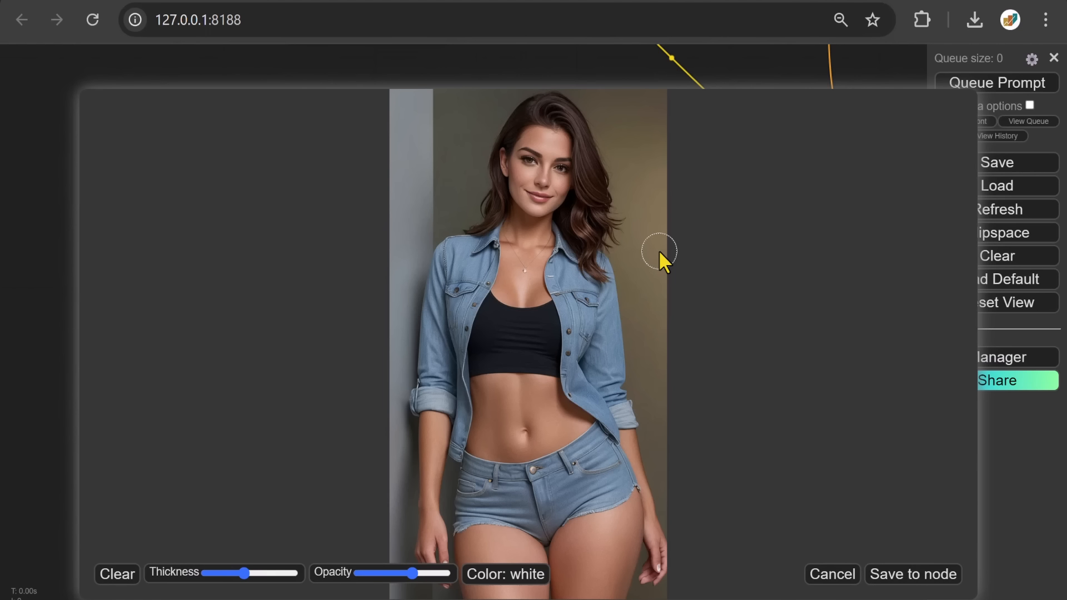
pyautogui.moveTo(553, 313)
pyautogui.mouseDown()
pyautogui.moveTo(505, 318)
pyautogui.moveTo(480, 286)
pyautogui.moveTo(491, 244)
pyautogui.mouseUp()
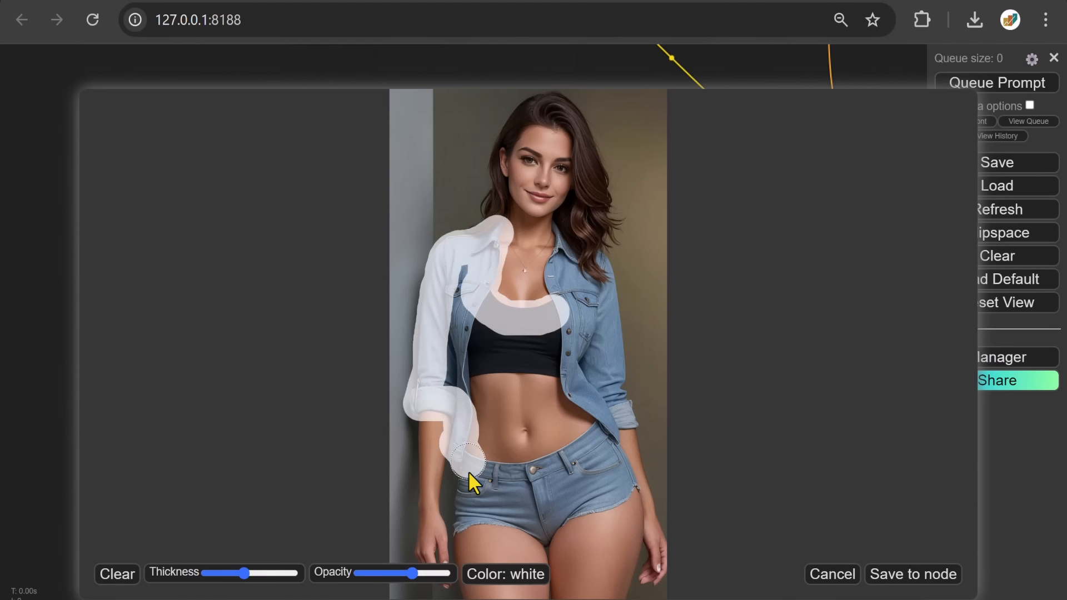
pyautogui.moveTo(471, 516)
pyautogui.mouseDown()
pyautogui.moveTo(525, 526)
pyautogui.moveTo(625, 493)
pyautogui.moveTo(606, 437)
pyautogui.moveTo(620, 418)
pyautogui.mouseUp()
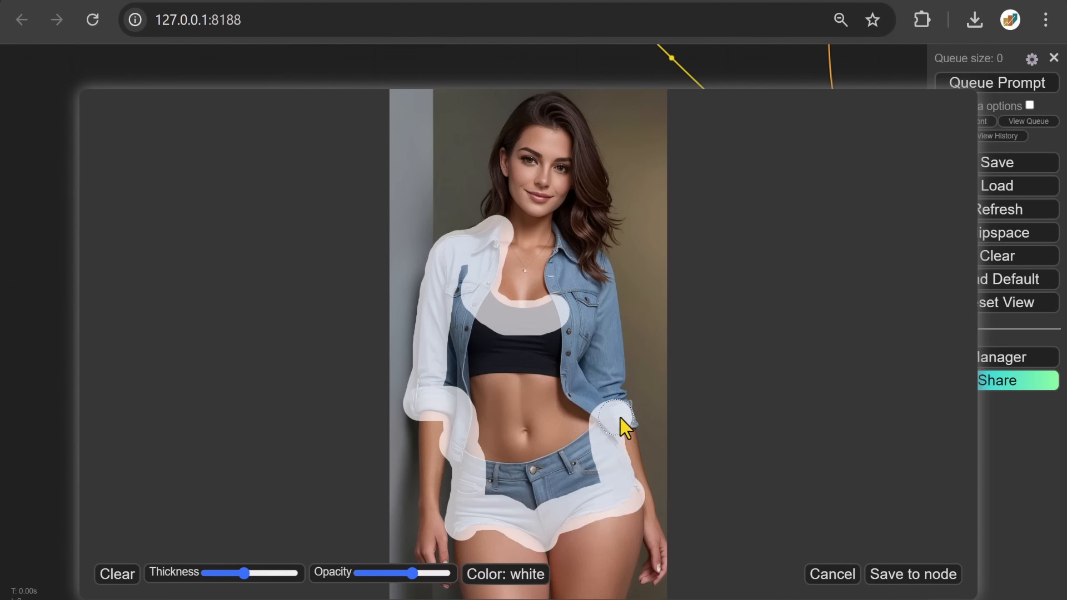
pyautogui.moveTo(615, 360); pyautogui.dragTo(602, 270)
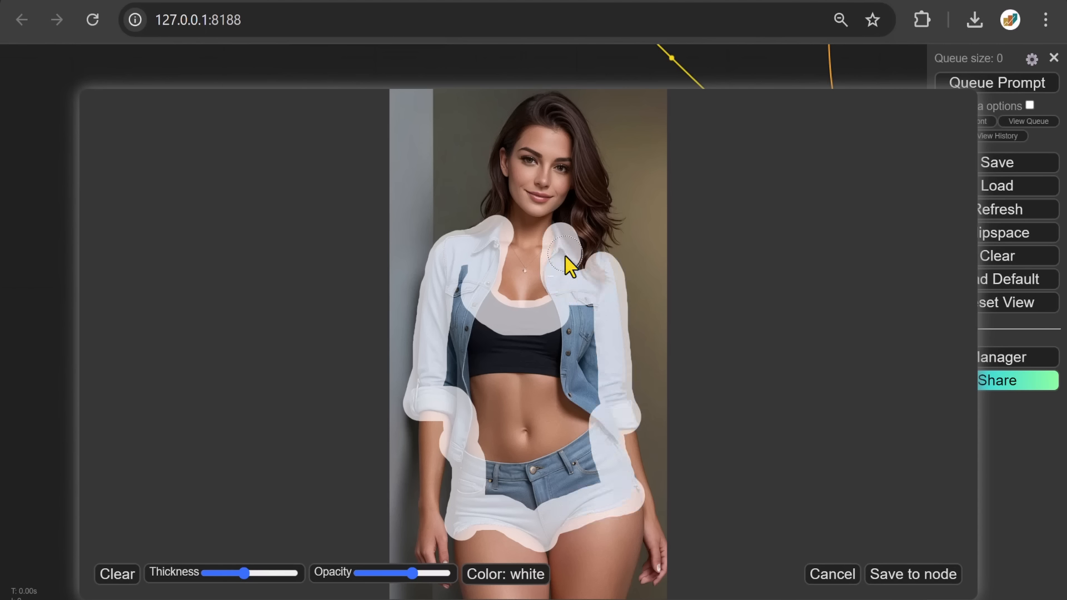
pyautogui.moveTo(585, 351)
pyautogui.mouseDown()
pyautogui.moveTo(525, 497)
pyautogui.moveTo(493, 466)
pyautogui.moveTo(475, 362)
pyautogui.moveTo(450, 331)
pyautogui.moveTo(564, 335)
pyautogui.moveTo(564, 449)
pyautogui.moveTo(538, 355)
pyautogui.mouseUp()
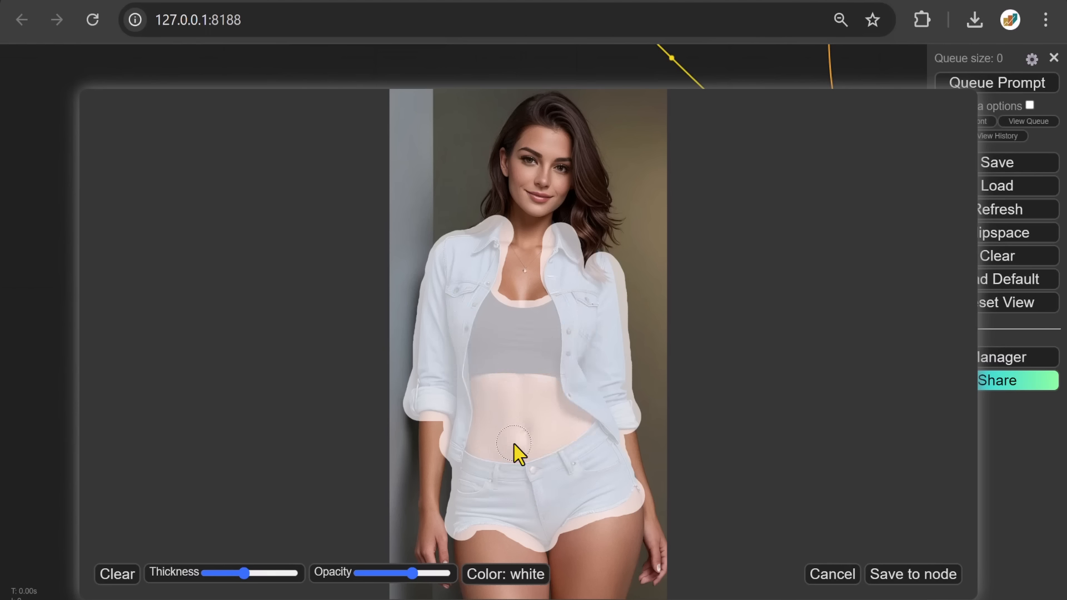
pyautogui.click(897, 576)
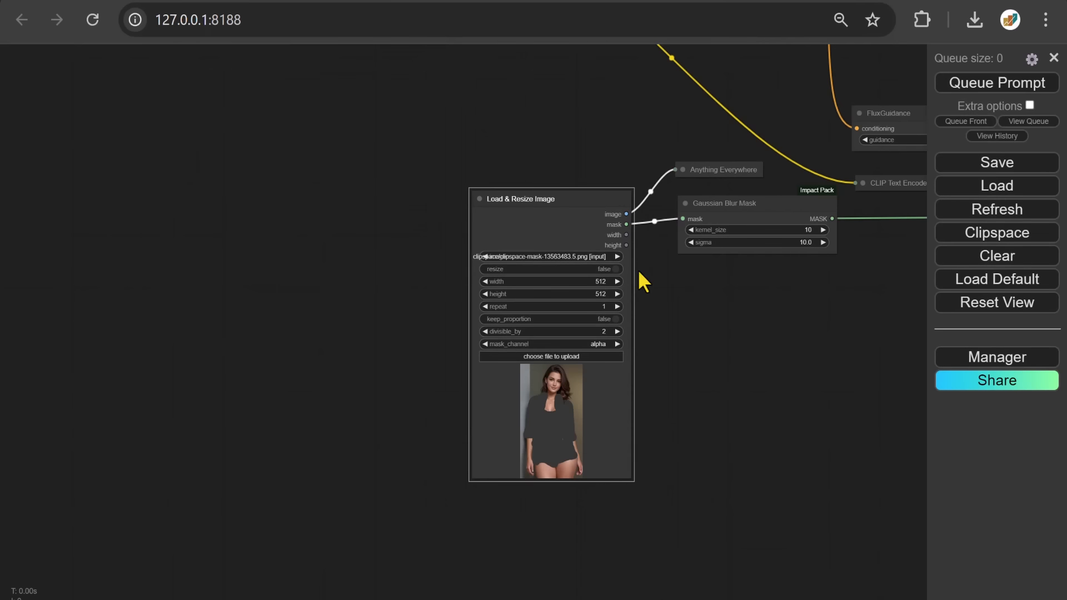
pyautogui.moveTo(611, 93); pyautogui.dragTo(498, 404)
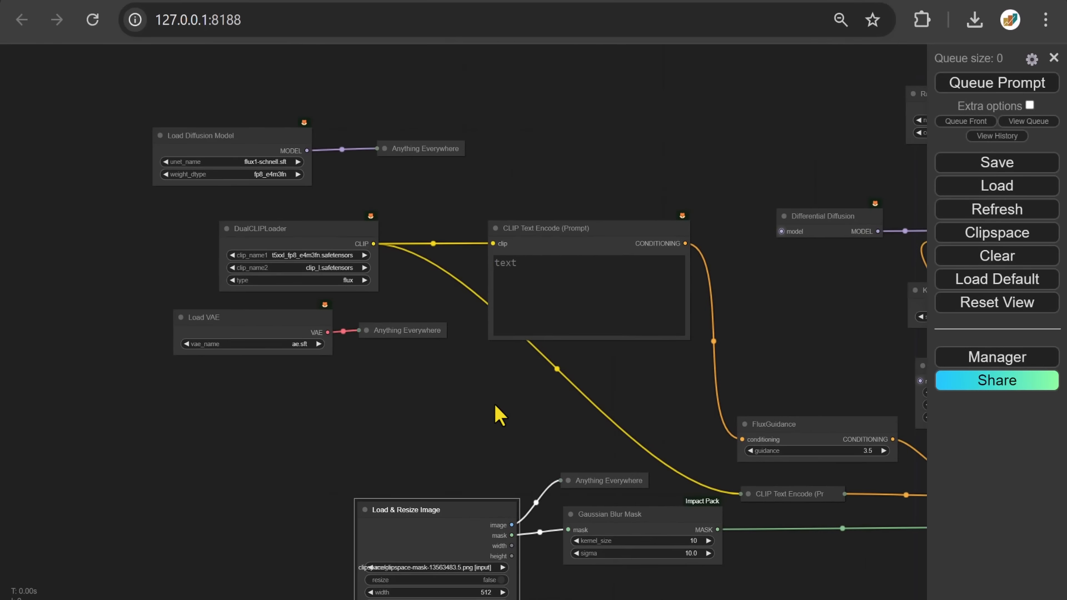
# Step: Enter the prompt sportswear, basketball uniform, team logo "HELLO FLUX" in the expanded CLIP Text Encode node
pyautogui.scroll(5, 494, 402)
pyautogui.click(515, 179)
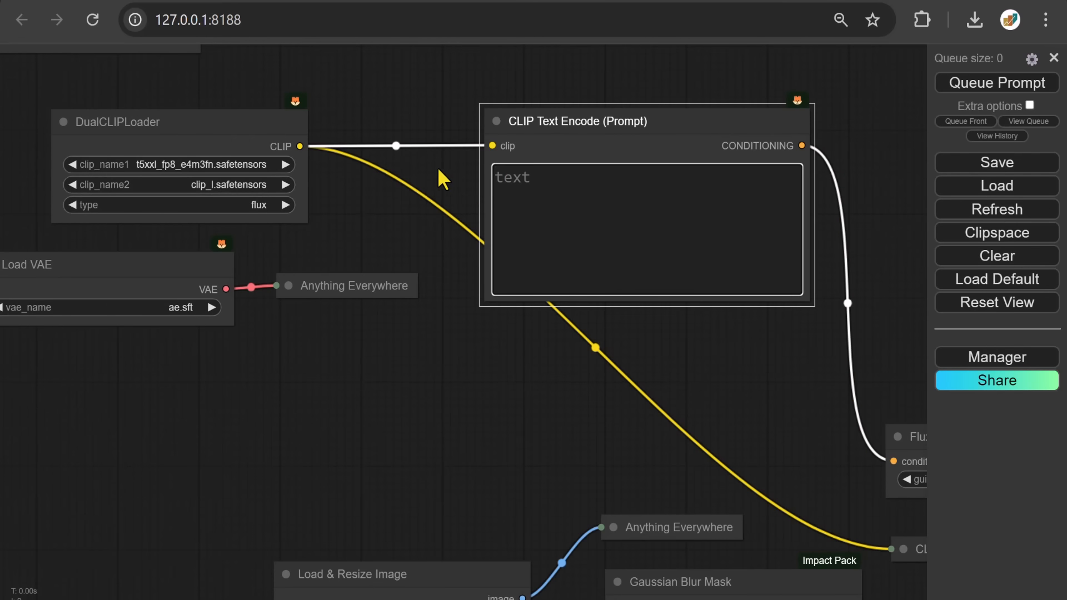
pyautogui.write('sportswear')
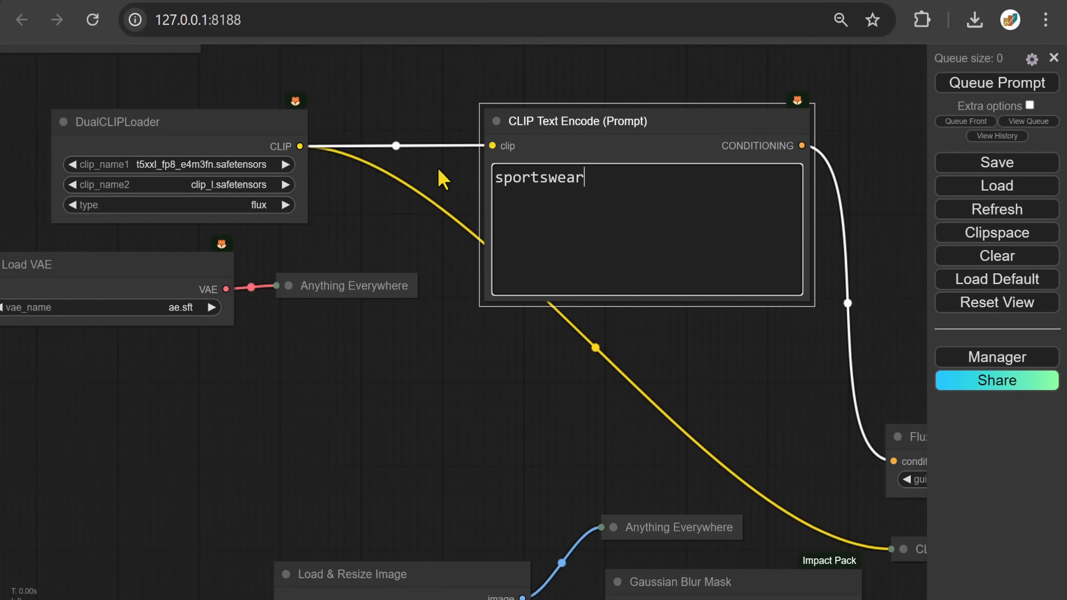
pyautogui.write(', basketba')
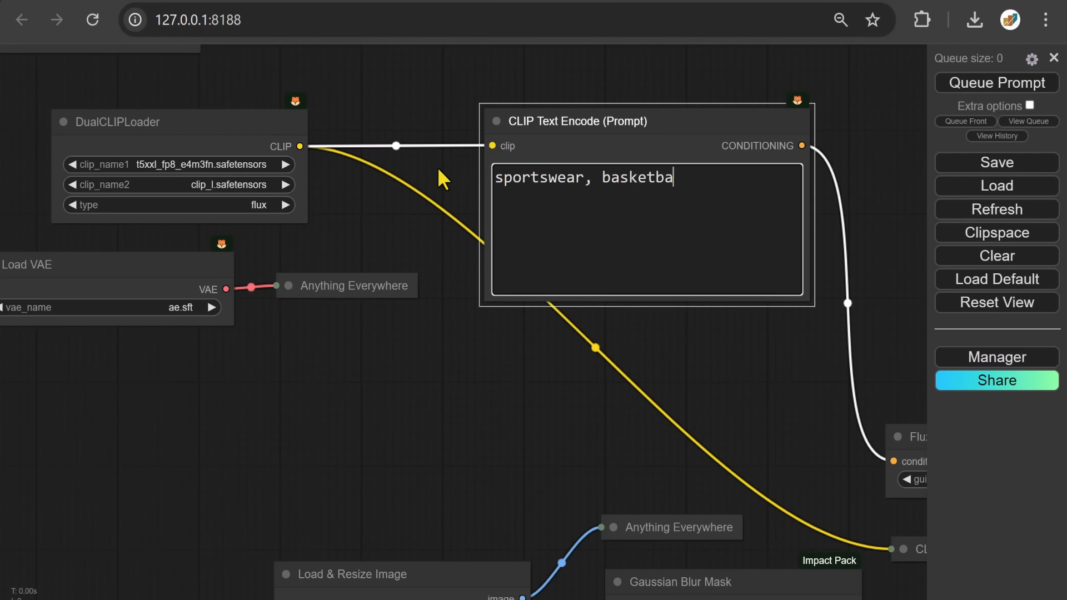
pyautogui.write('ll uniform, team logo ')
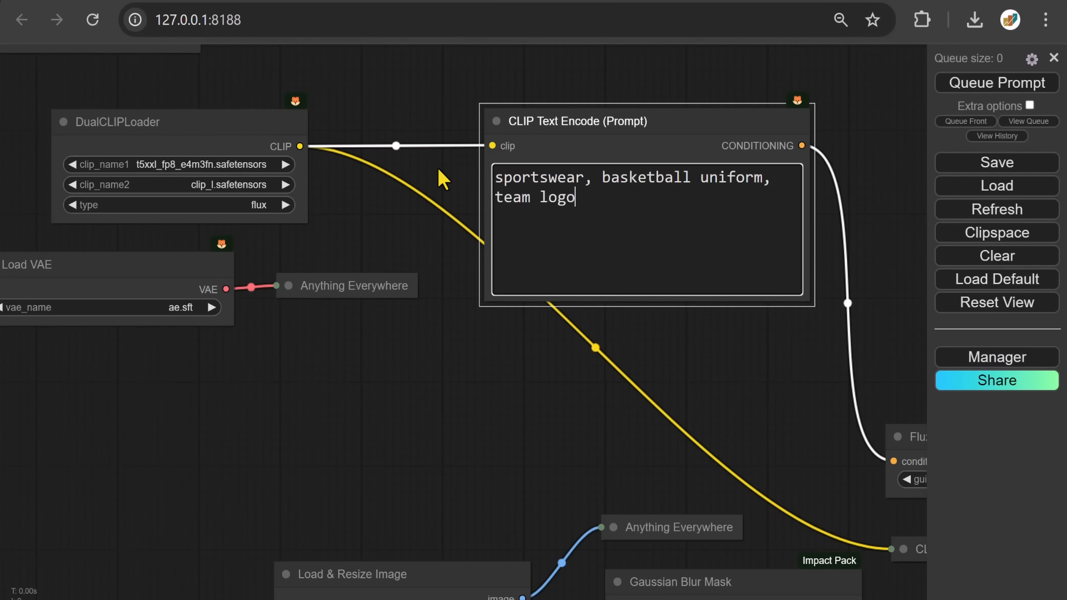
pyautogui.write('"HELLO FLUX"')
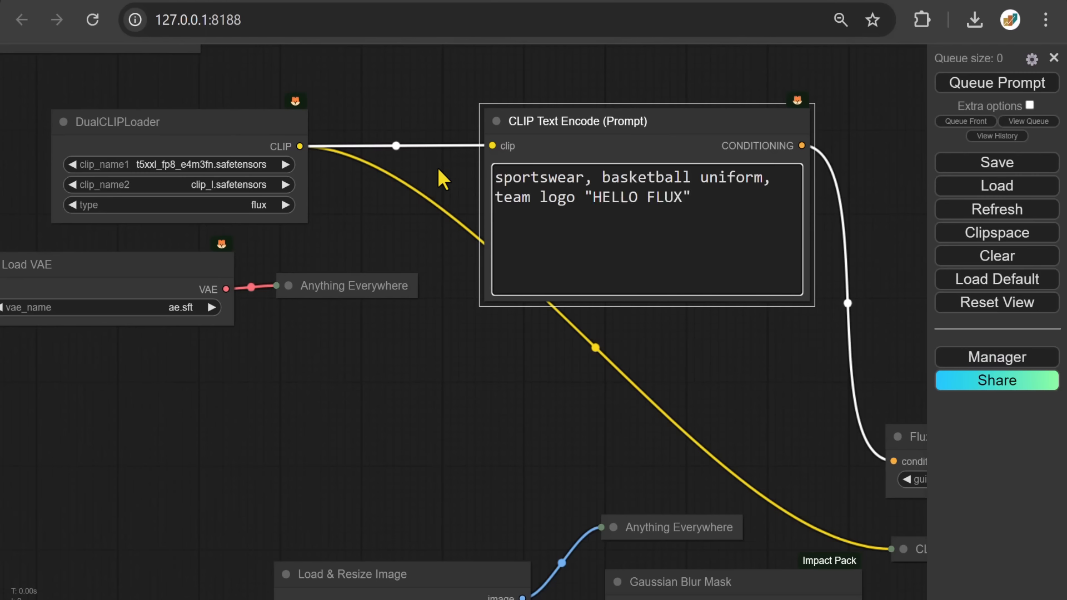
# Step: Queue the workflow to generate the basketball uniform image and enlarge the Preview Image node
pyautogui.scroll(-5, 439, 170)
pyautogui.moveTo(795, 220); pyautogui.dragTo(45, 294)
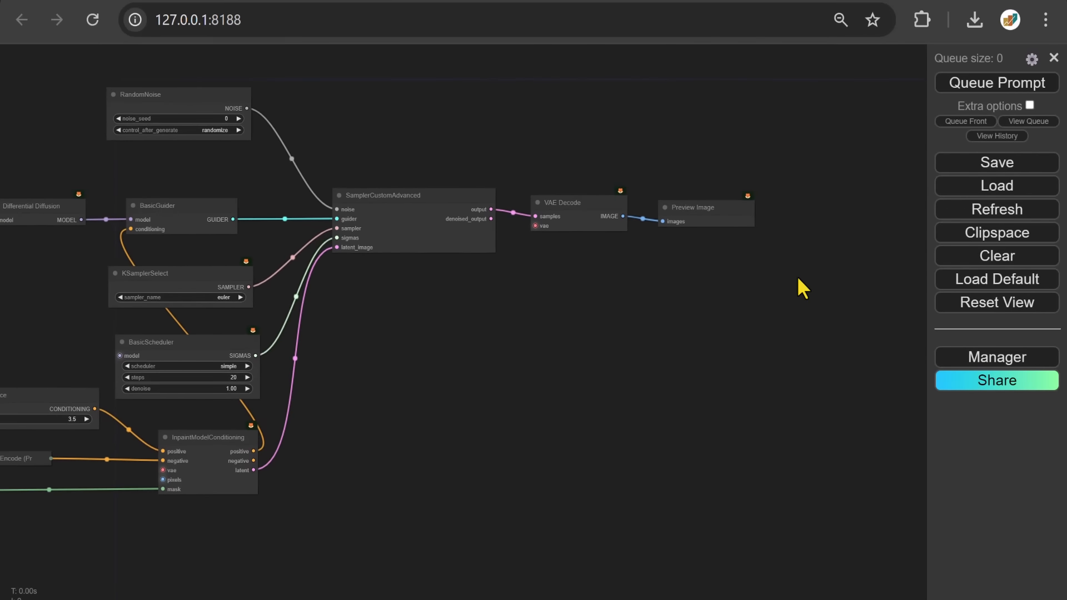
pyautogui.scroll(7, 798, 278)
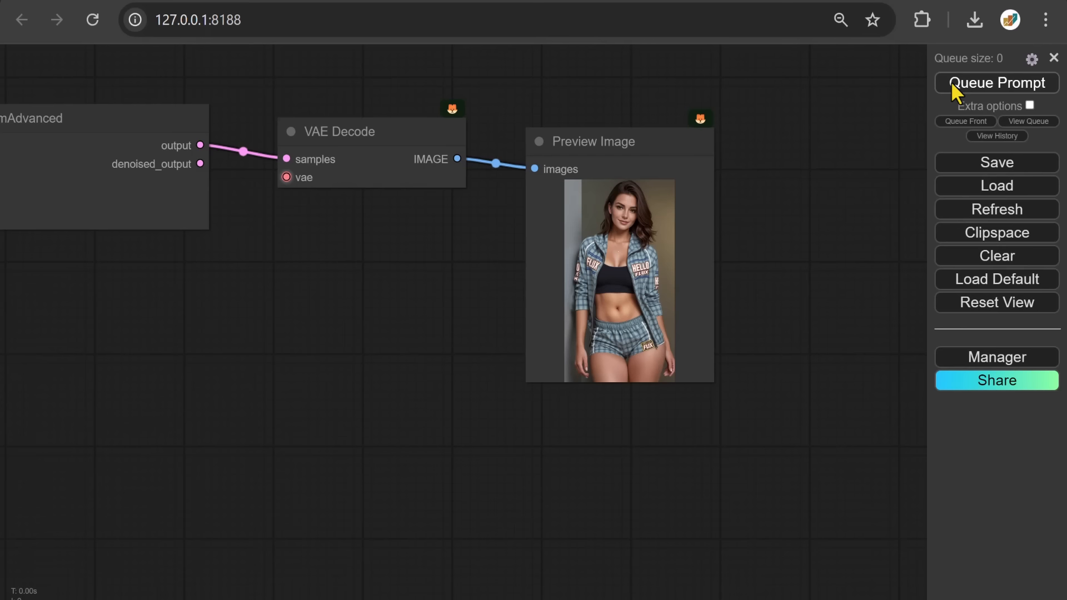
pyautogui.moveTo(707, 378); pyautogui.dragTo(773, 572)
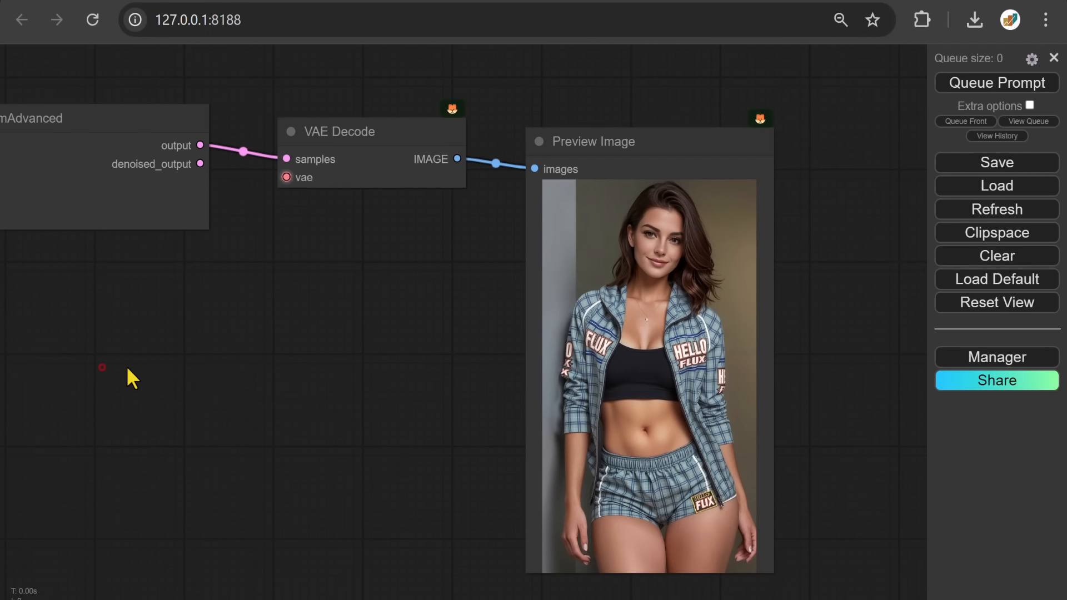
# Step: Replace the CLIP Text Encode prompt with ringlets hair
pyautogui.moveTo(131, 376); pyautogui.dragTo(812, 347)
pyautogui.moveTo(204, 335); pyautogui.dragTo(751, 317)
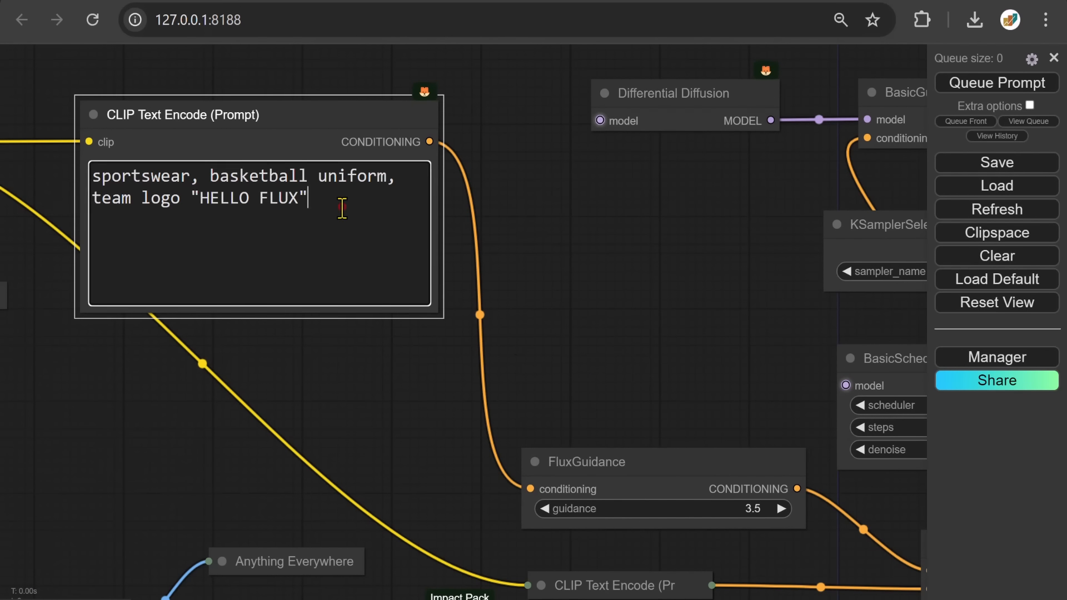
pyautogui.moveTo(341, 205); pyautogui.dragTo(77, 181)
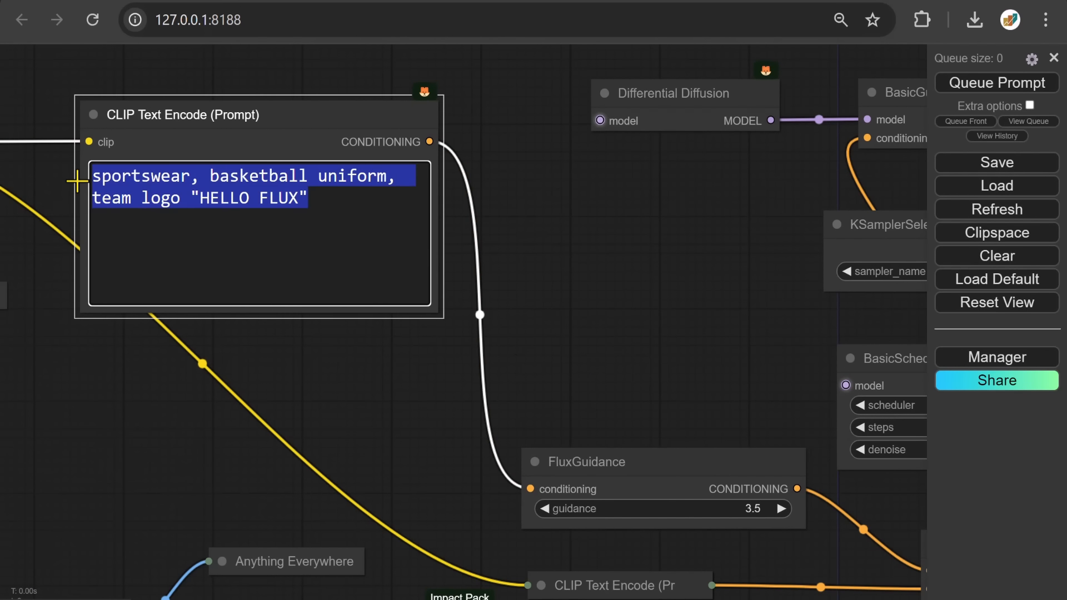
pyautogui.write('ringlet')
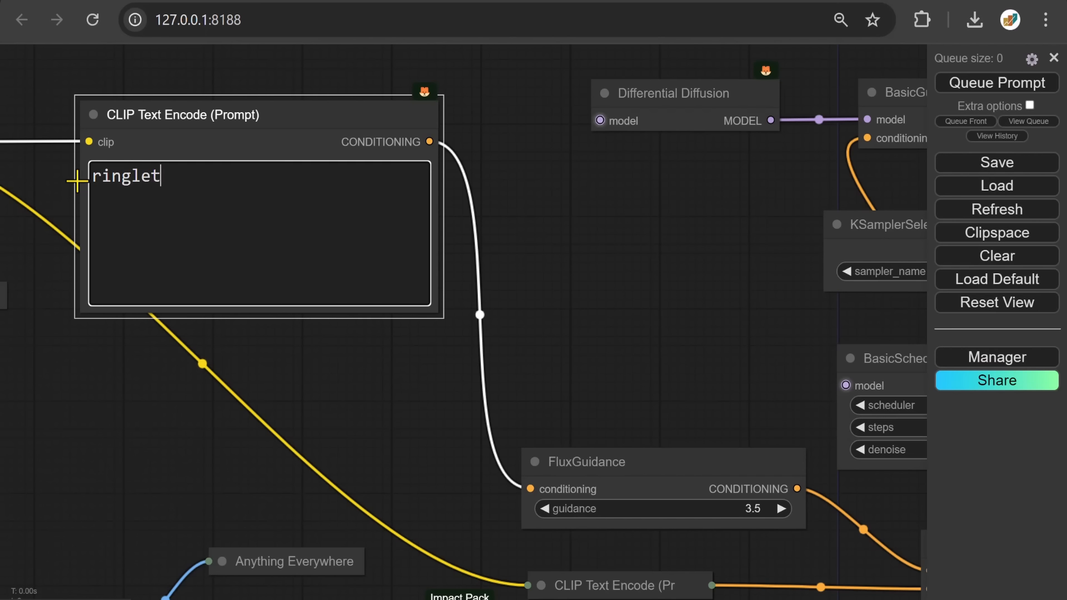
pyautogui.write('s hair')
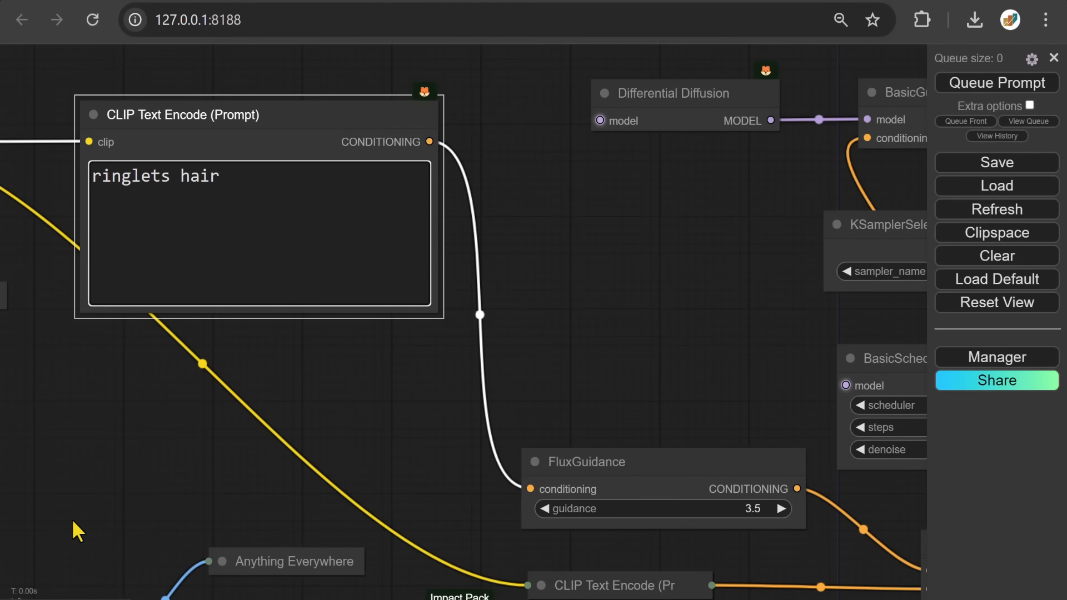
# Step: Clear the clothing mask in the MaskEditor for Load & Resize Image, mask the woman's hair with a thinner brush and save it to the node
pyautogui.moveTo(73, 521); pyautogui.dragTo(397, 84)
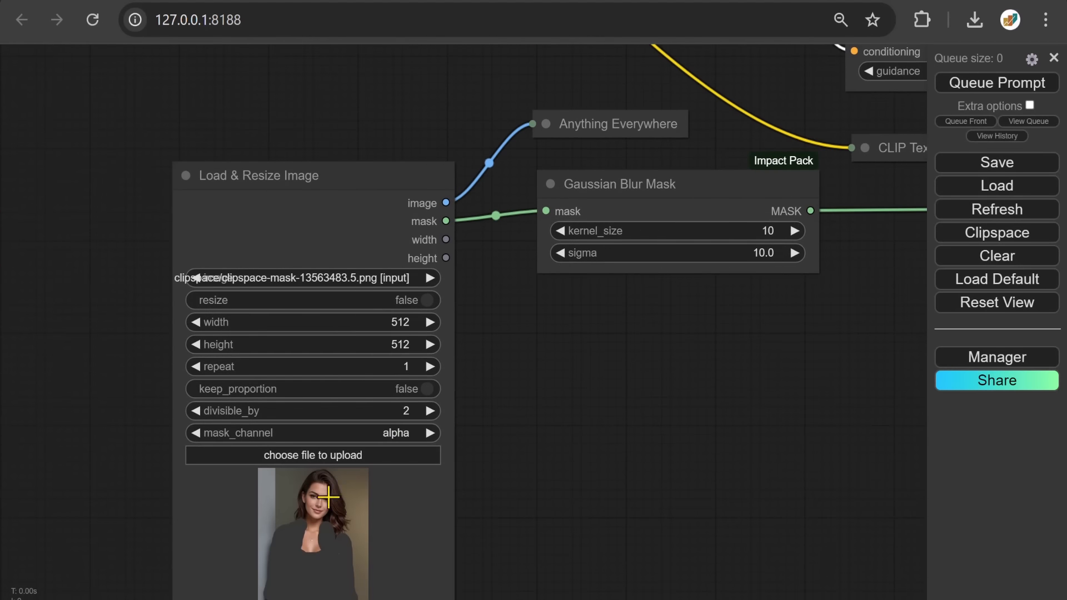
pyautogui.rightClick(315, 502)
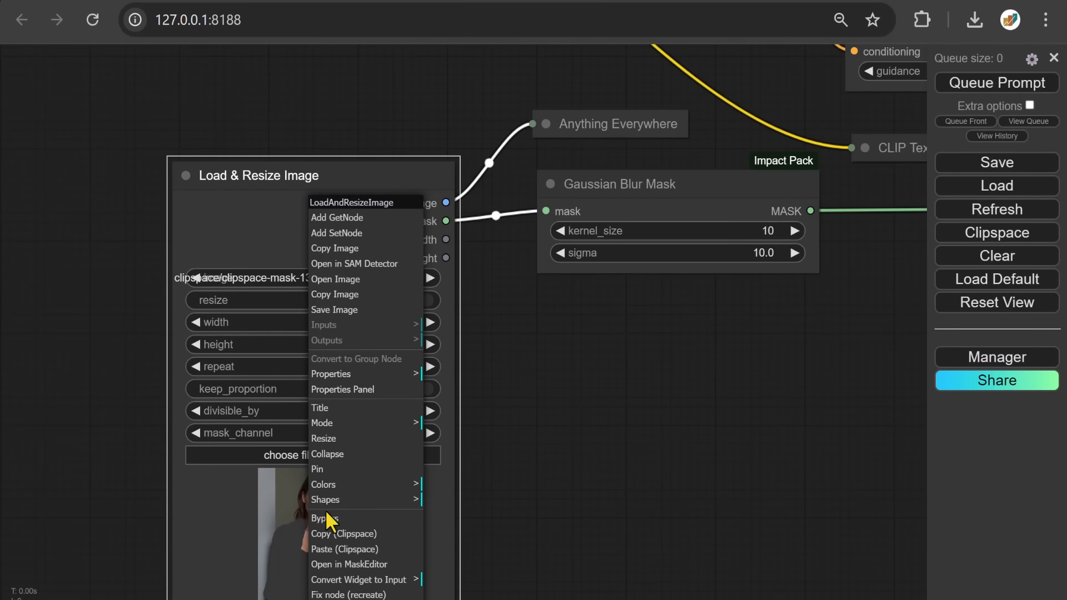
pyautogui.click(350, 564)
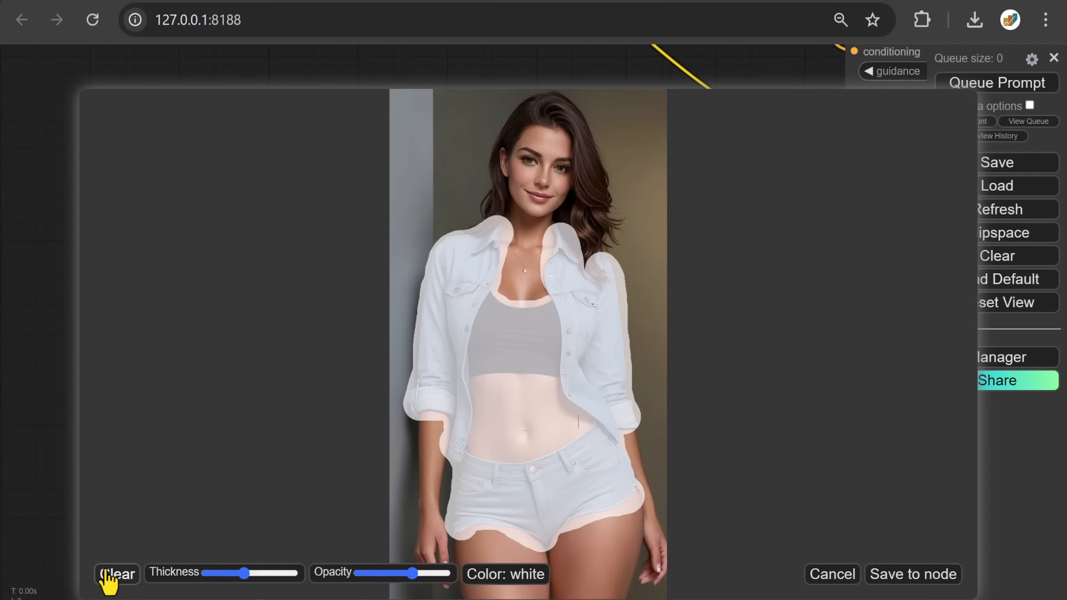
pyautogui.click(116, 574)
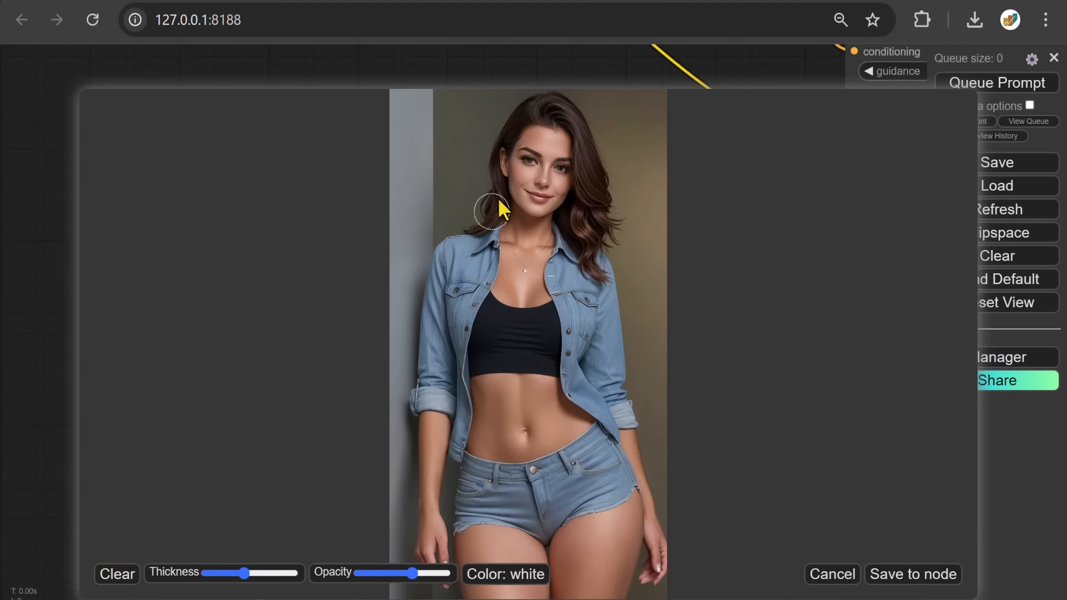
pyautogui.scroll(-3, 492, 205)
pyautogui.scroll(-2, 487, 211)
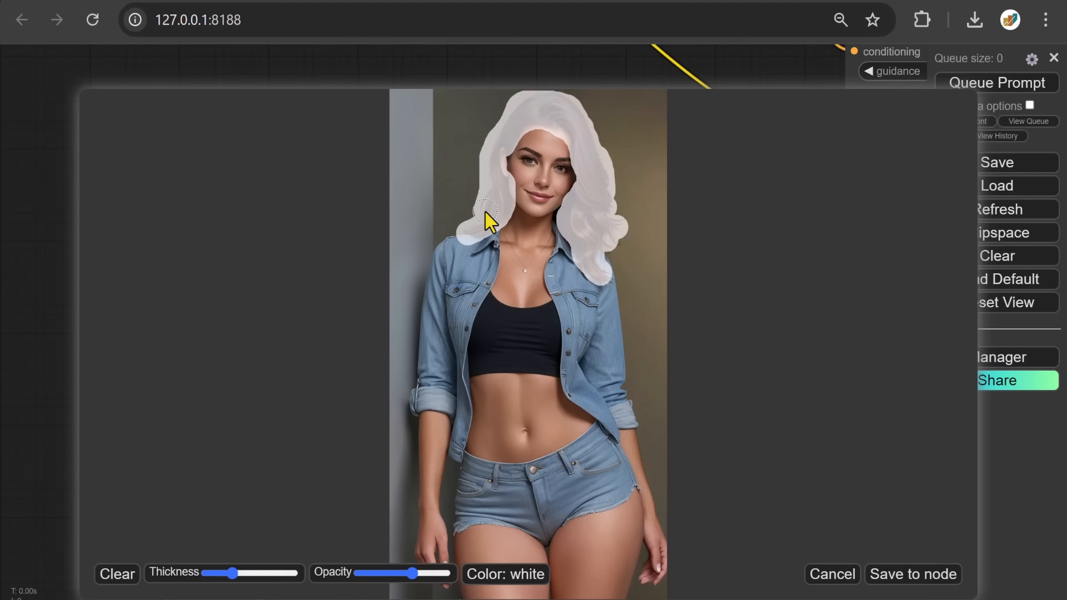
pyautogui.click(904, 575)
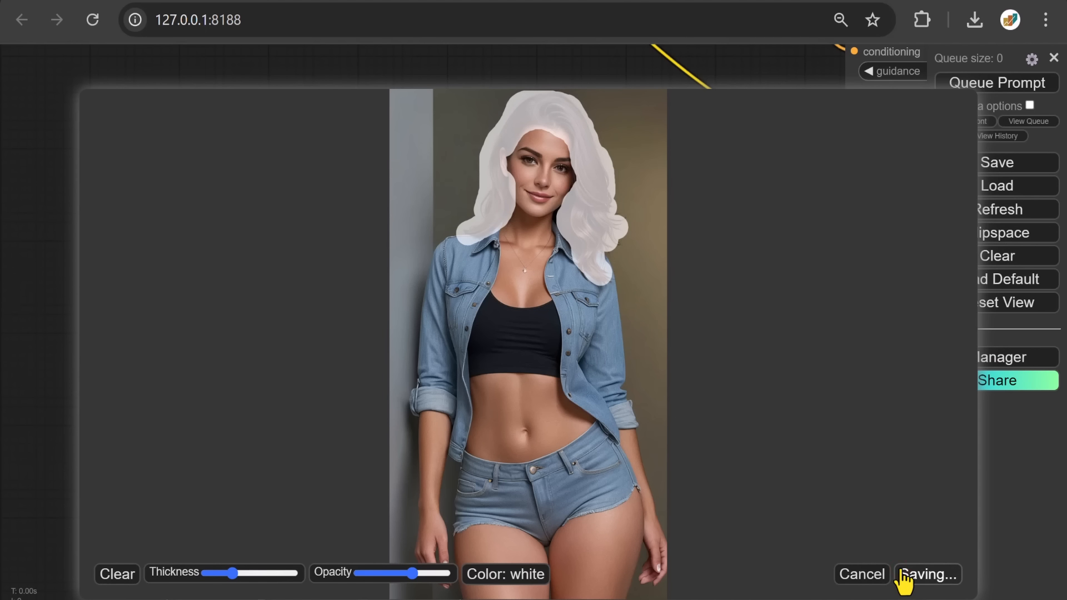
# Step: Queue the workflow to inpaint the masked hair with the ringlets prompt
pyautogui.scroll(-4, 901, 568)
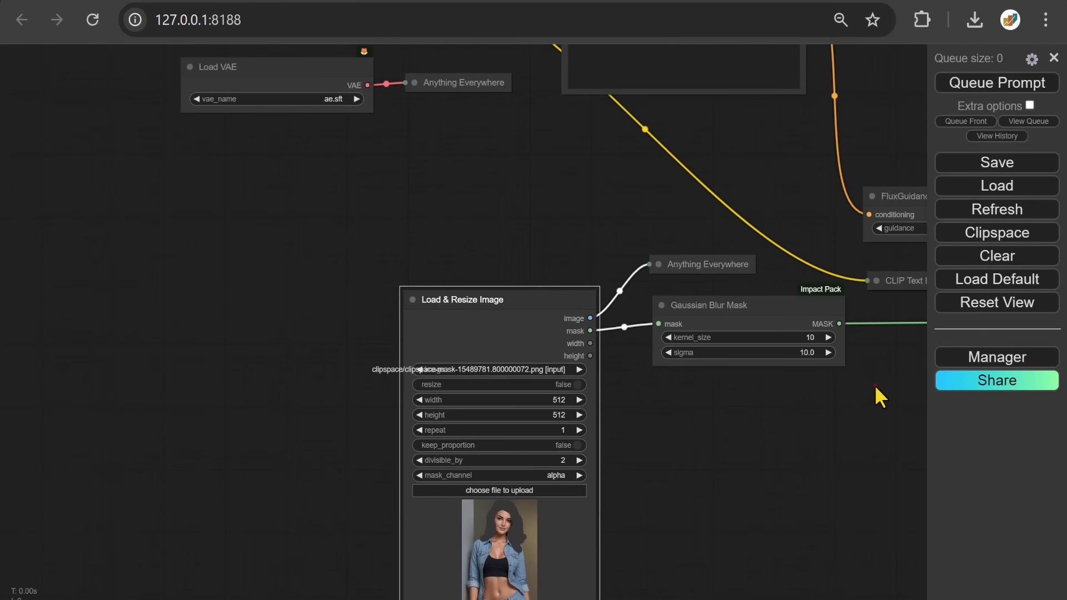
pyautogui.moveTo(875, 387); pyautogui.dragTo(137, 449)
pyautogui.moveTo(860, 138); pyautogui.dragTo(424, 319)
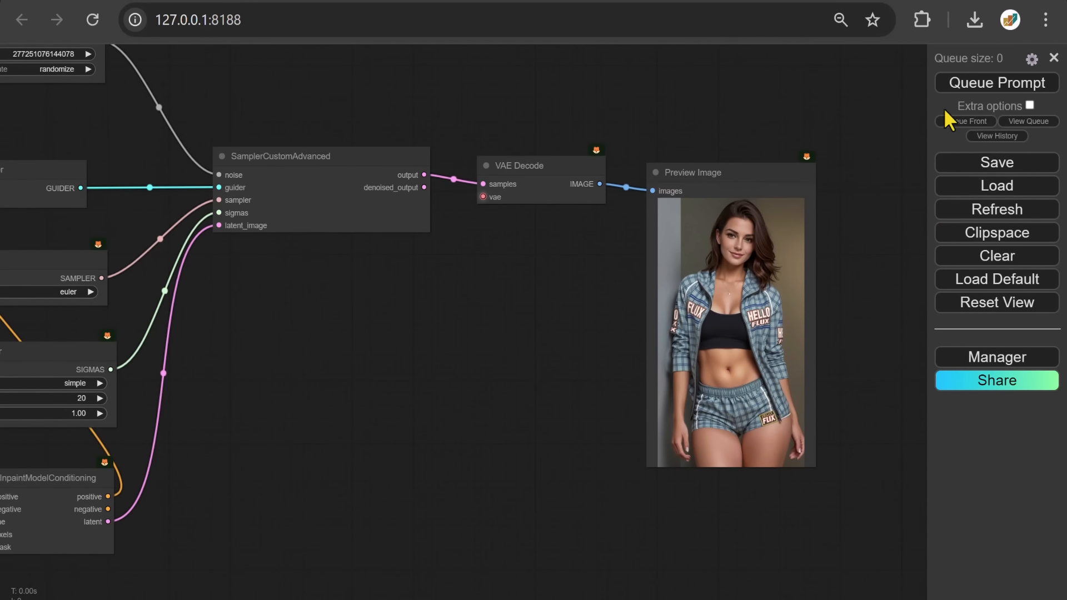
pyautogui.click(949, 96)
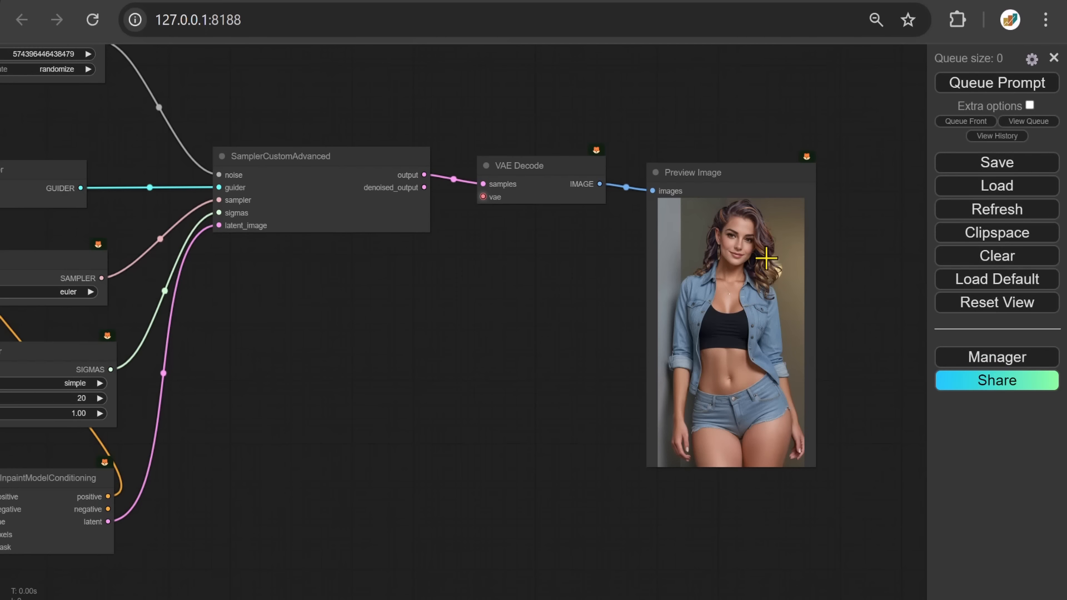
# Step: Clear the hair mask in the MaskEditor for Load & Resize Image, mask the woman's face and neck and save it to the node
pyautogui.moveTo(192, 479); pyautogui.dragTo(864, 221)
pyautogui.moveTo(317, 465); pyautogui.dragTo(559, 383)
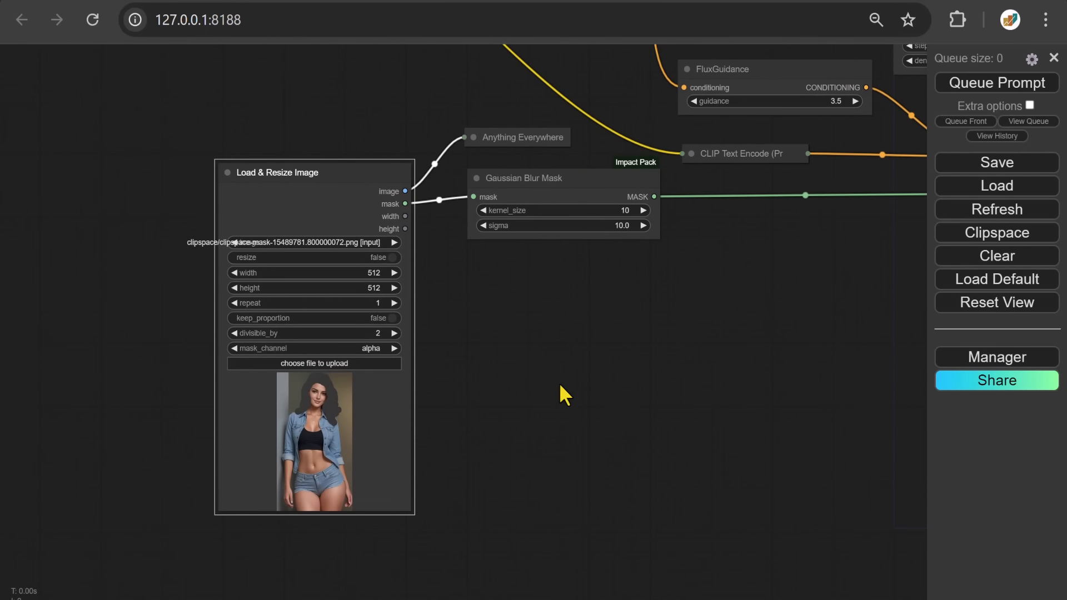
pyautogui.rightClick(313, 412)
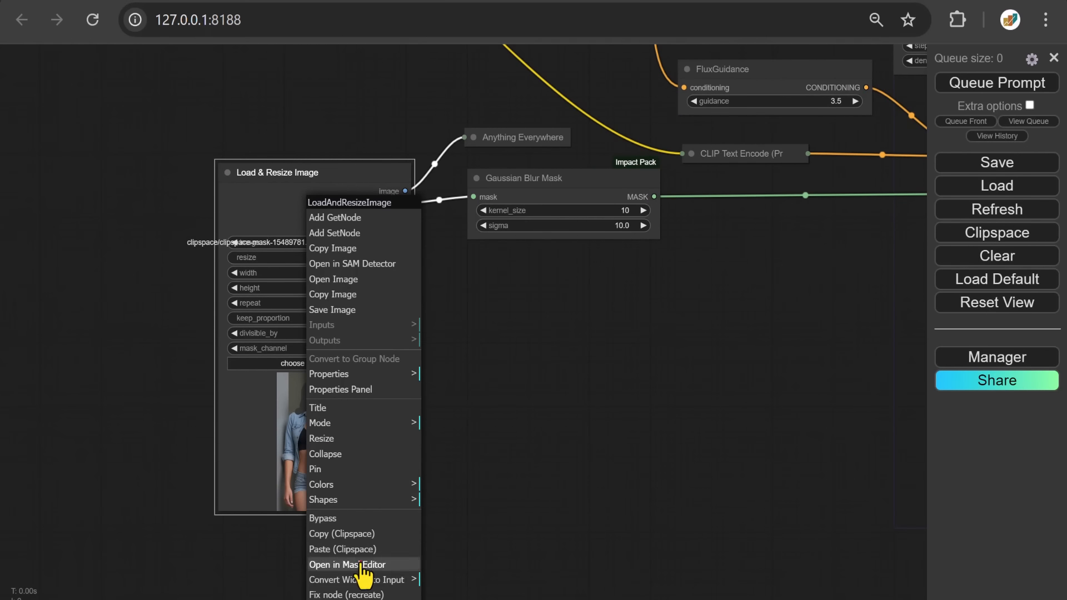
pyautogui.click(383, 564)
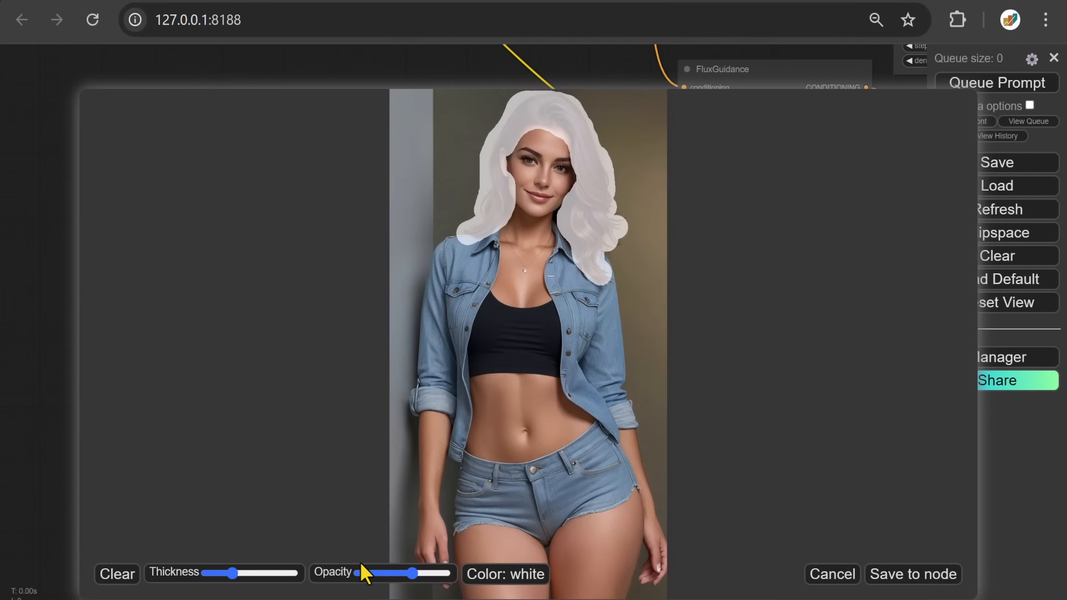
pyautogui.click(119, 574)
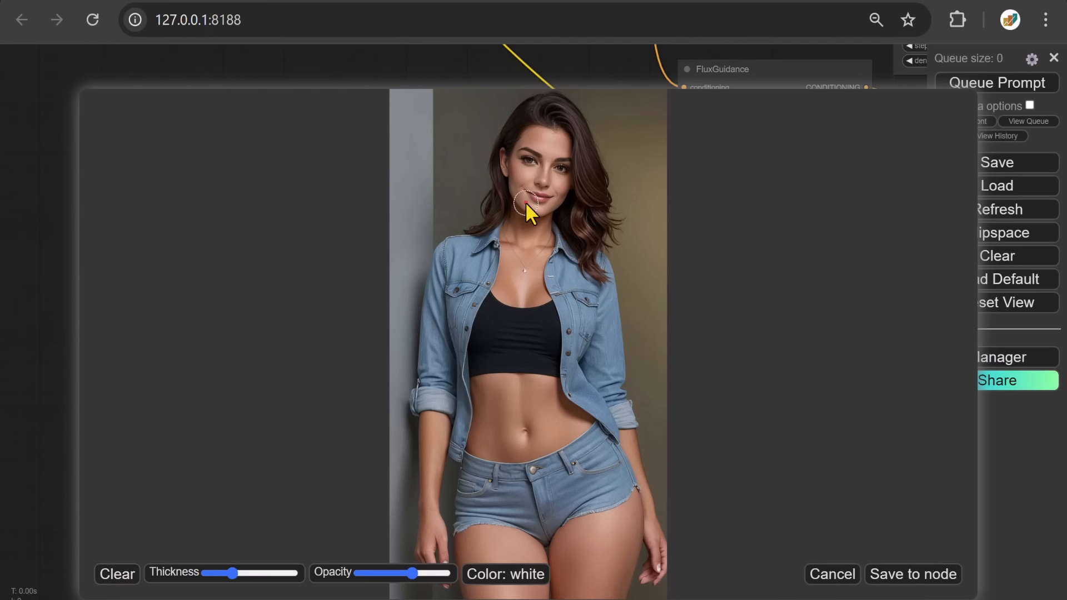
pyautogui.moveTo(513, 167); pyautogui.dragTo(533, 137)
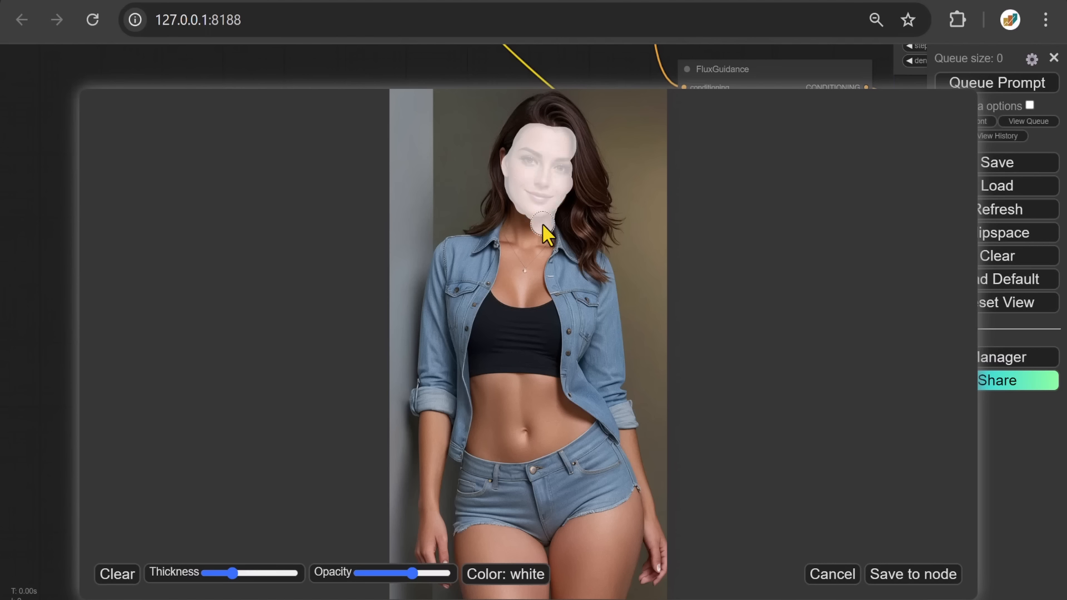
pyautogui.moveTo(515, 202); pyautogui.dragTo(527, 227)
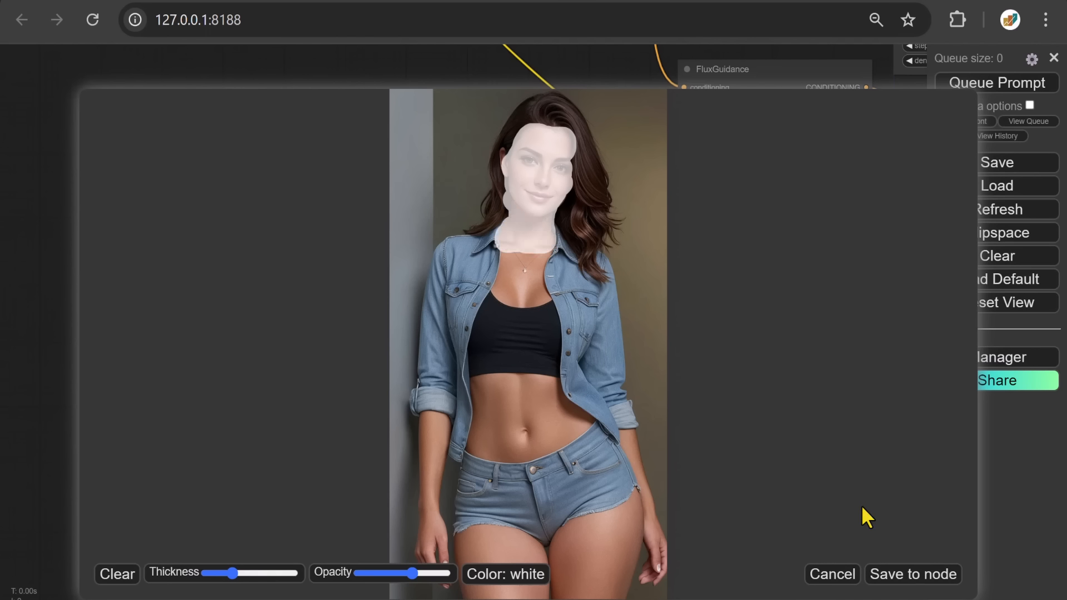
pyautogui.click(889, 581)
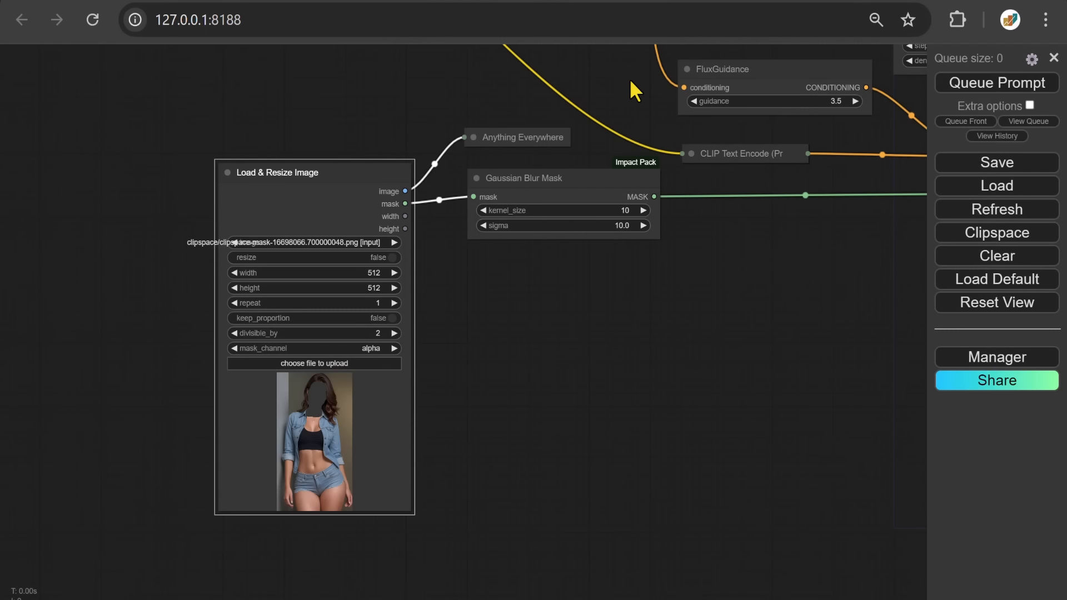
# Step: Replace the CLIP Text Encode prompt with ganguro makeup
pyautogui.moveTo(630, 83); pyautogui.dragTo(549, 431)
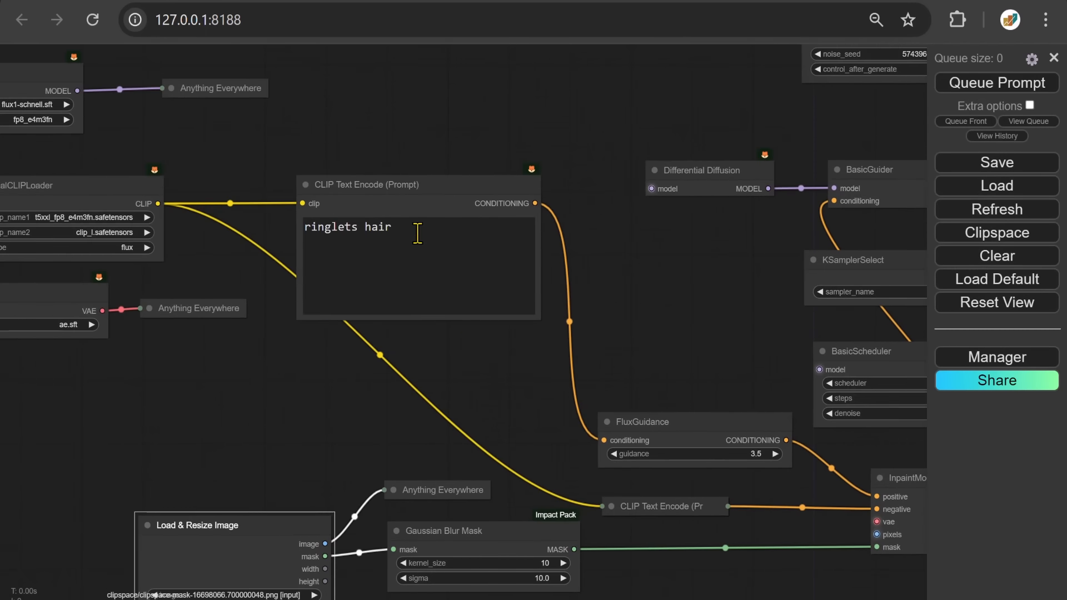
pyautogui.moveTo(416, 230); pyautogui.dragTo(262, 230)
pyautogui.write('ga')
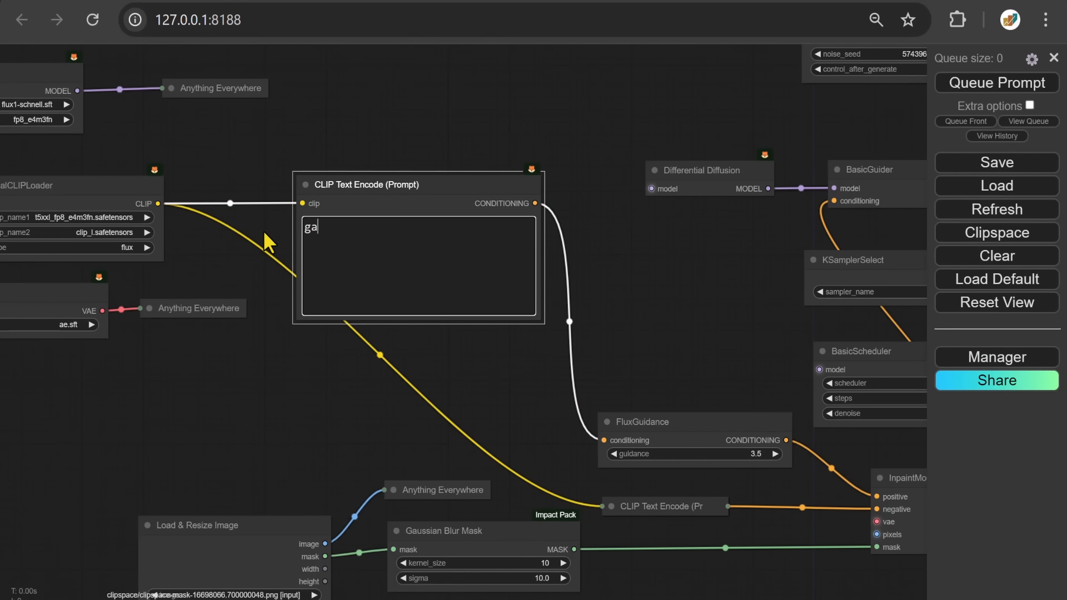
pyautogui.write('nguro makeup')
# Step: Queue the workflow to inpaint the masked face and neck with the makeup prompt and inspect the image in Preview Image
pyautogui.moveTo(755, 339); pyautogui.dragTo(178, 257)
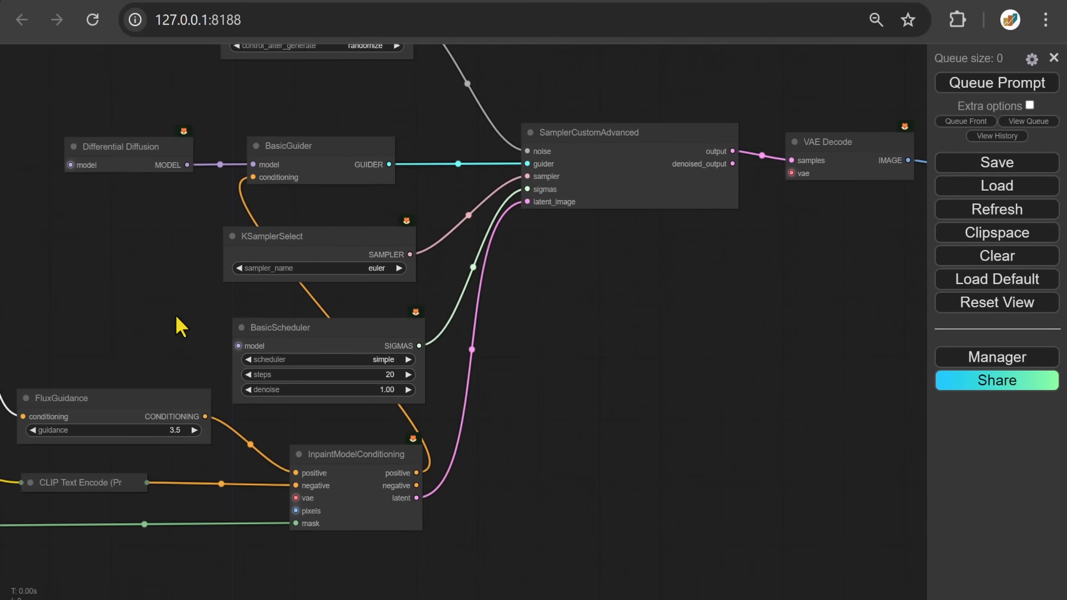
pyautogui.moveTo(810, 248); pyautogui.dragTo(321, 249)
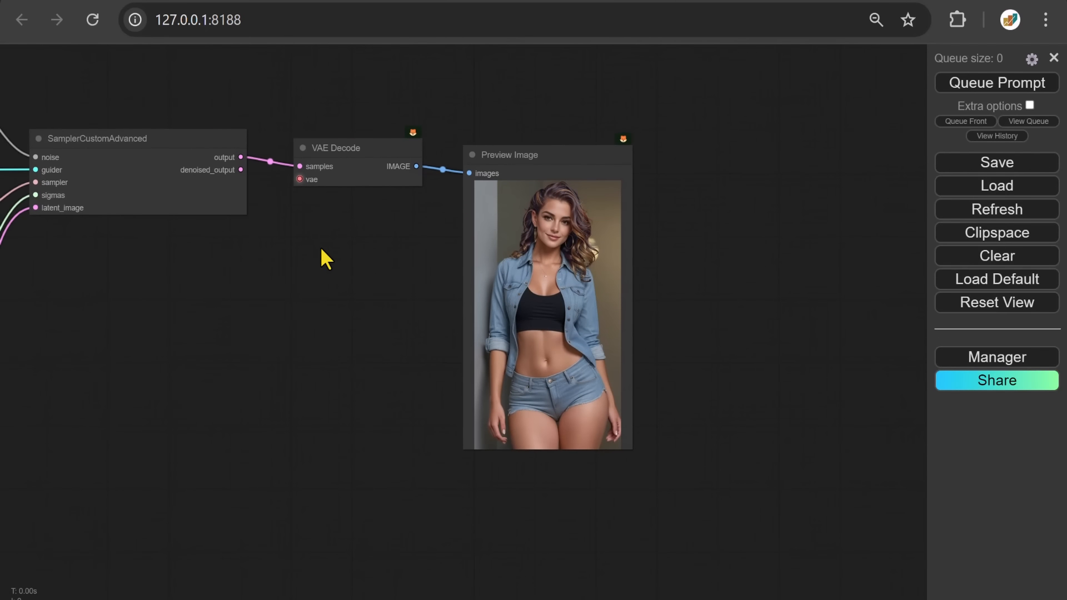
pyautogui.scroll(3, 321, 249)
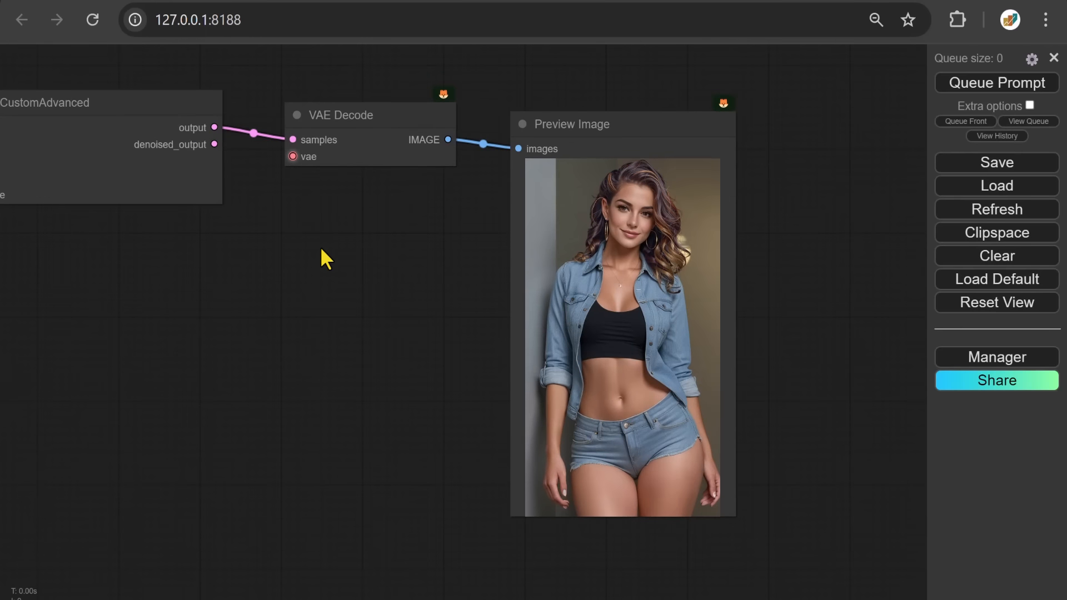
pyautogui.click(947, 85)
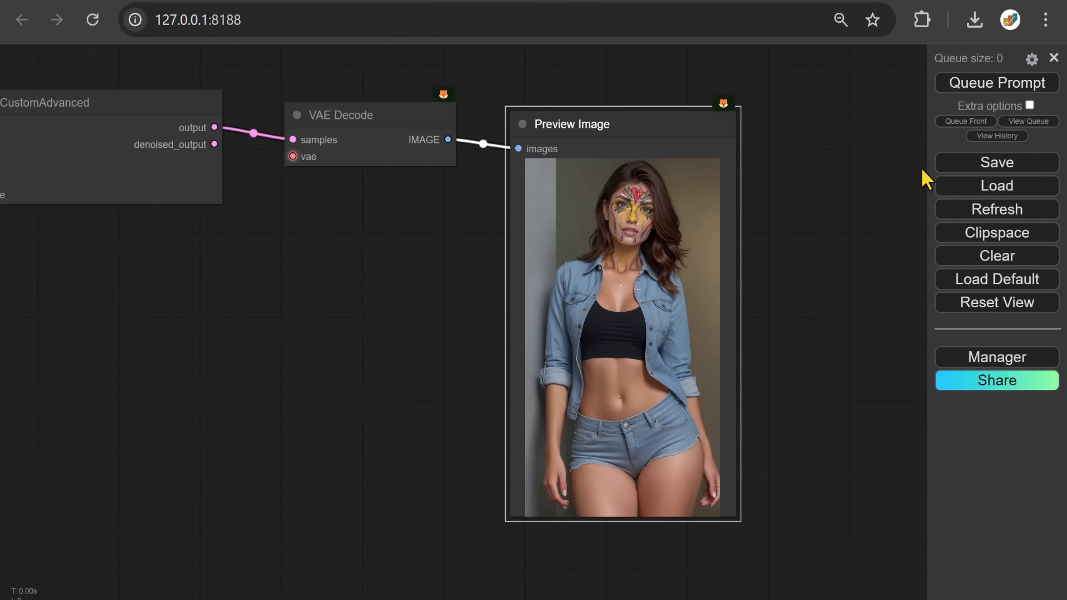
pyautogui.scroll(5, 776, 195)
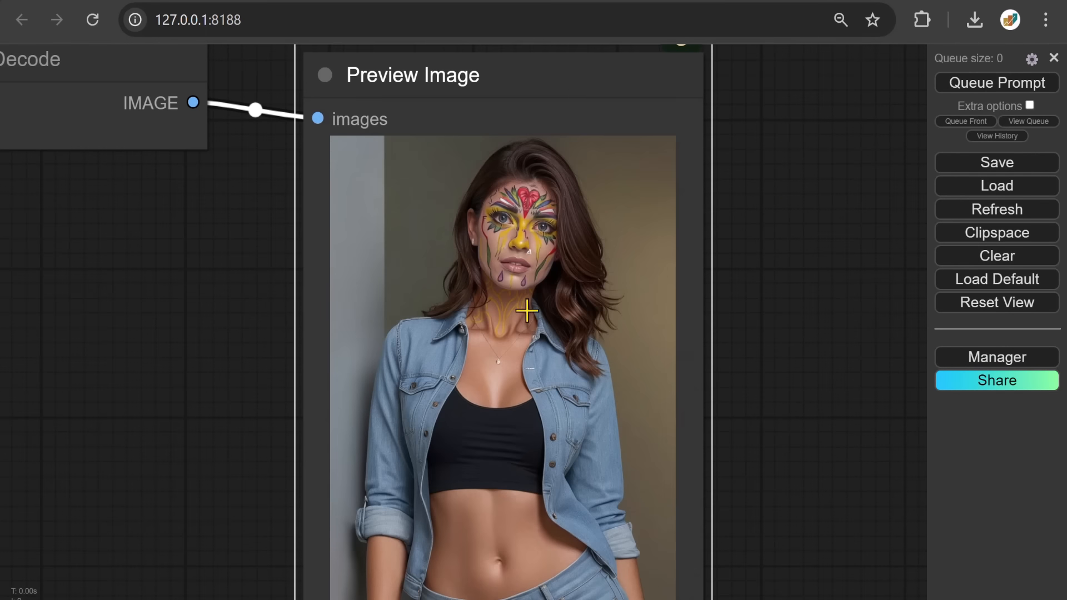